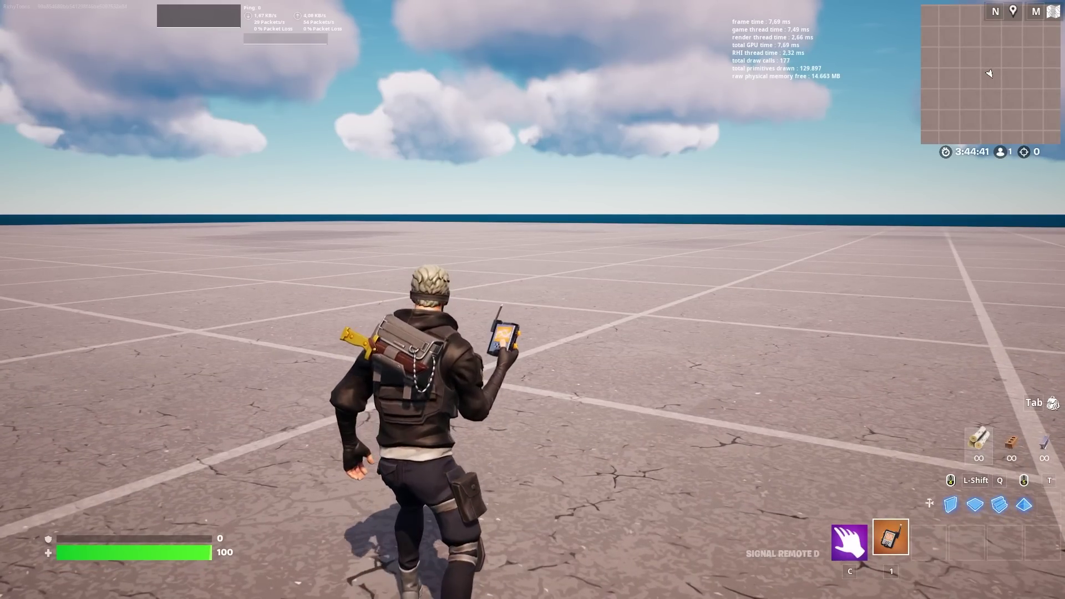
Step: Choose the Pistol from the weapon wheel so it appears in the hotbar
click(532, 300)
click(596, 172)
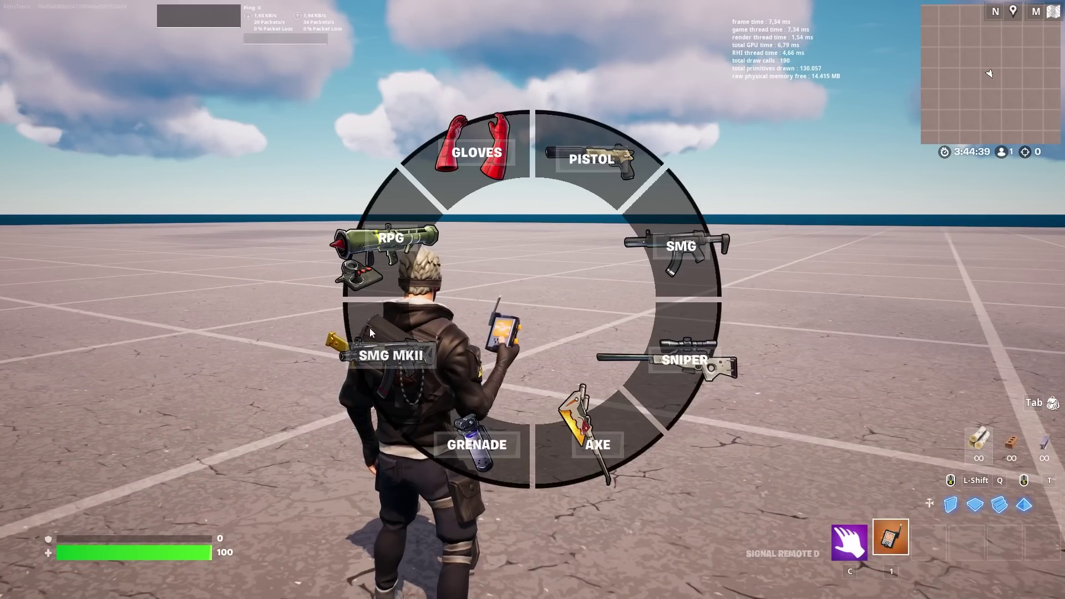
click(591, 161)
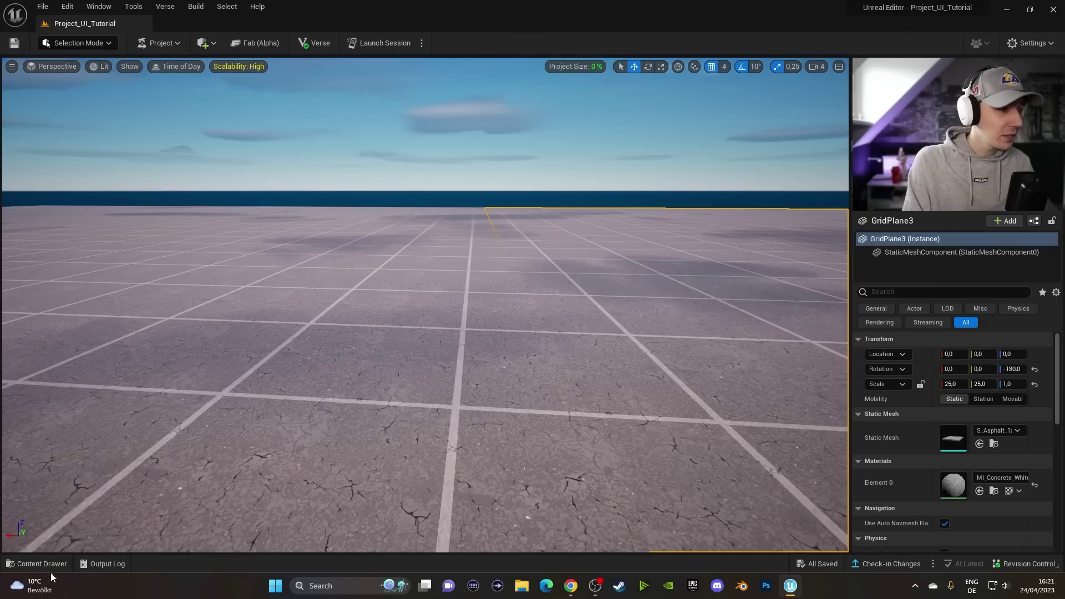
Step: Open the Content Drawer and start a new Widget Blueprint from the User Interface menu
click(36, 563)
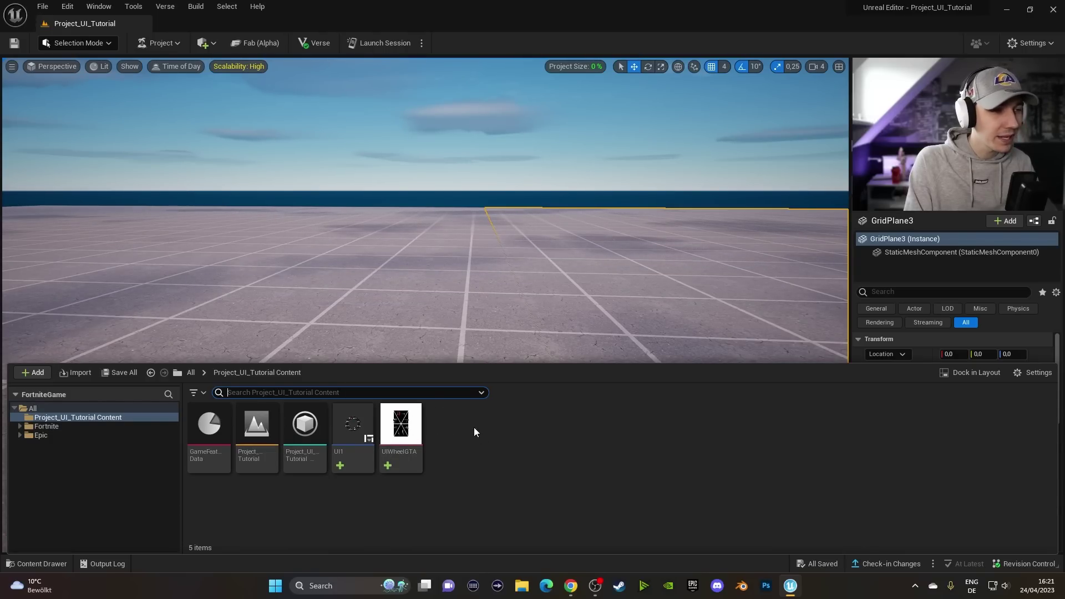
right_click(500, 438)
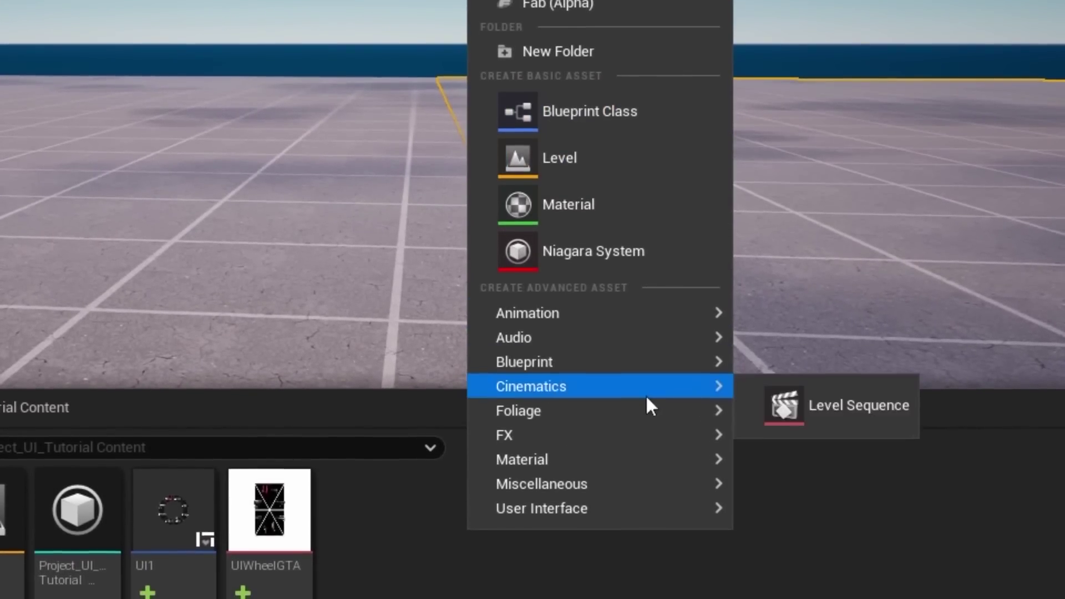
mouse_move(538, 422)
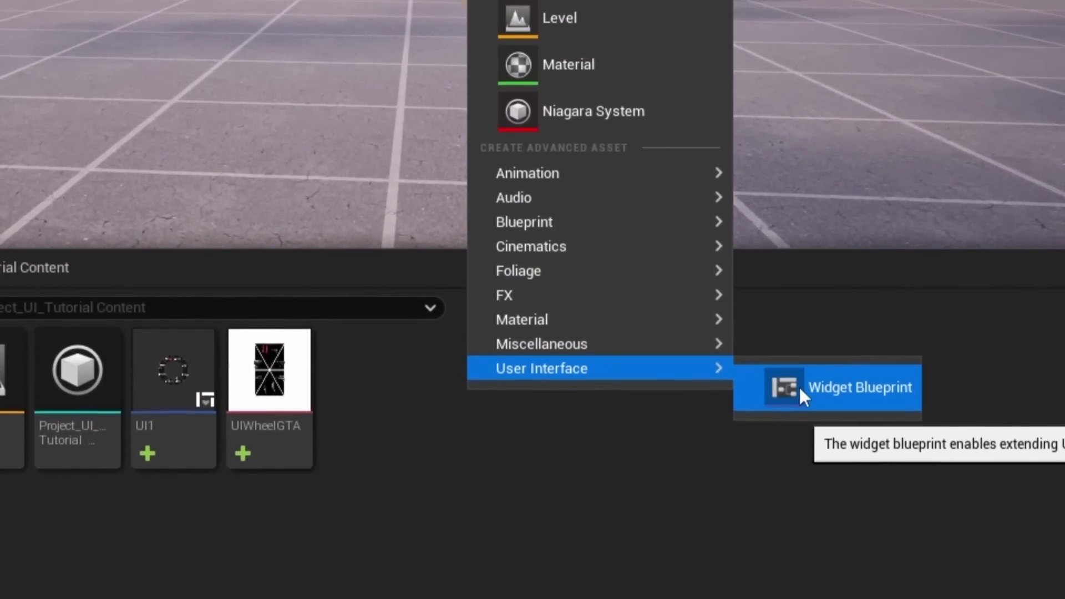
click(832, 388)
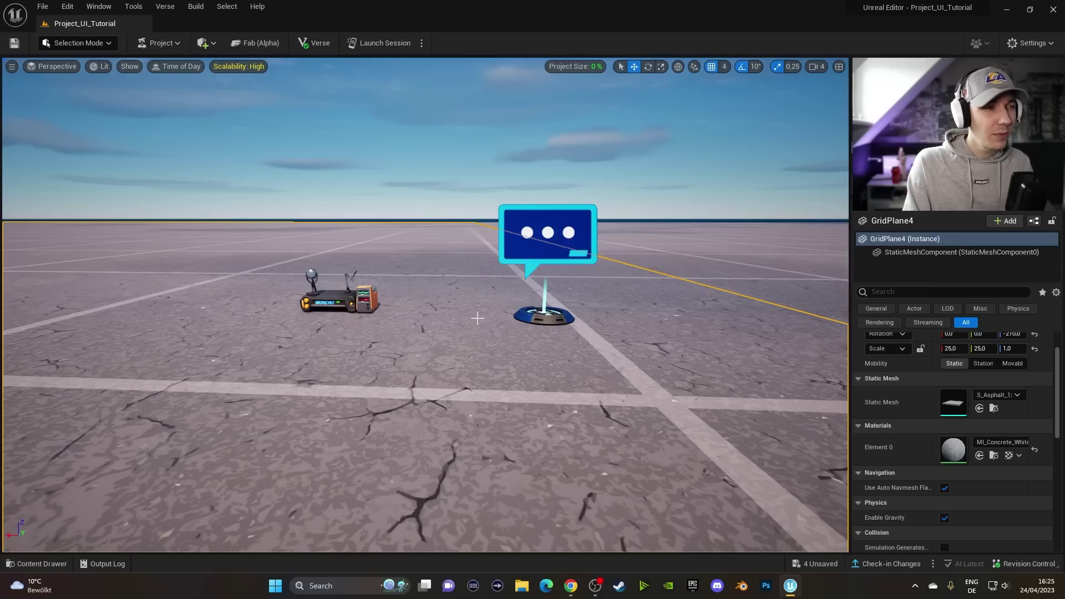
Step: Inspect the widget options for the HUD Widget and Template Override Class fields
click(338, 297)
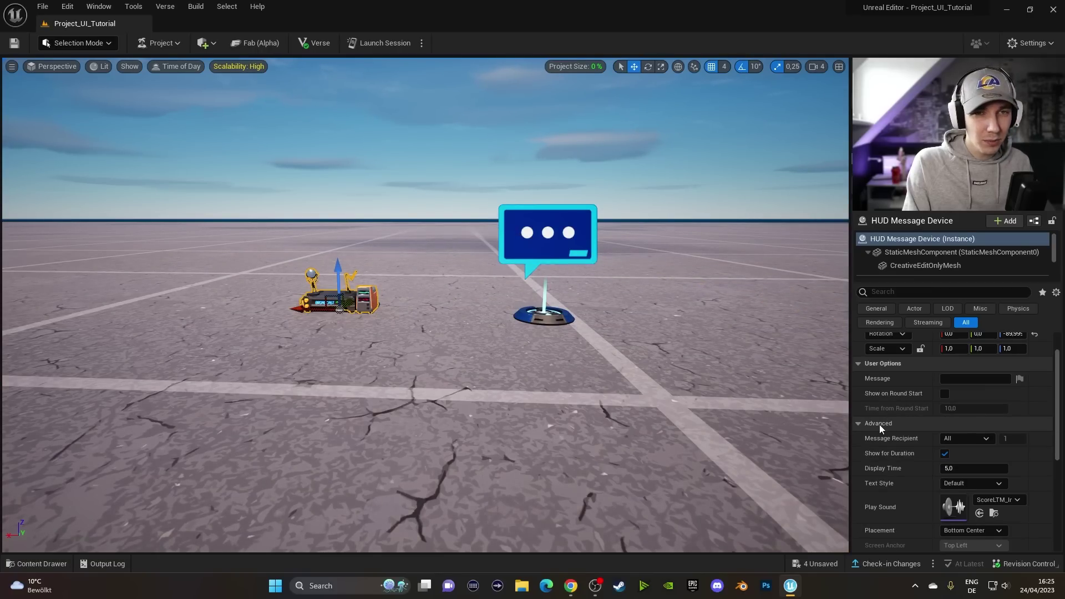
scroll(880, 424, down, 3)
scroll(921, 432, down, 2)
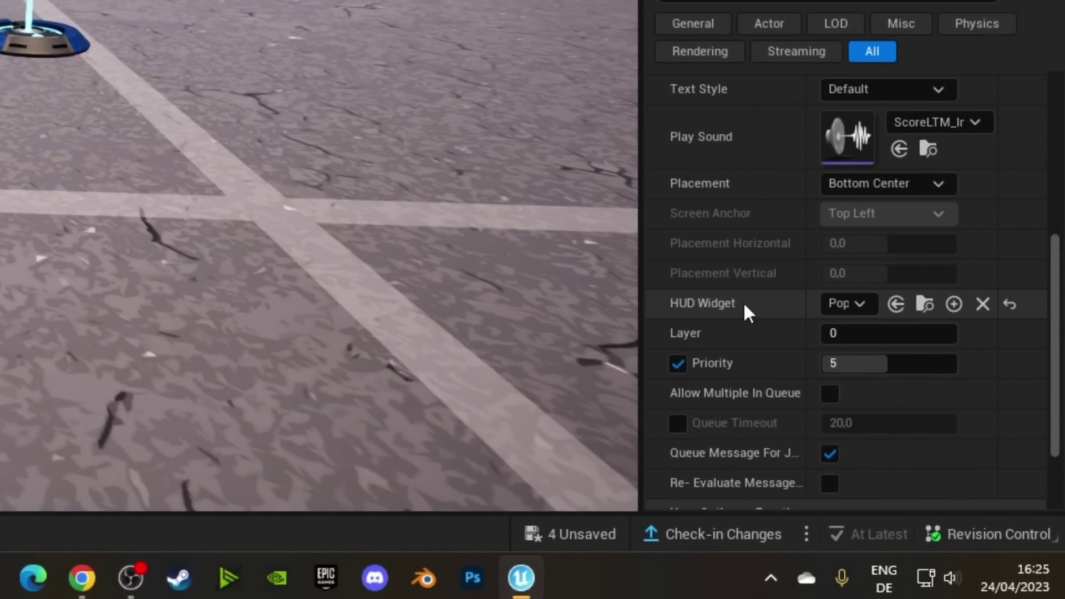
click(843, 306)
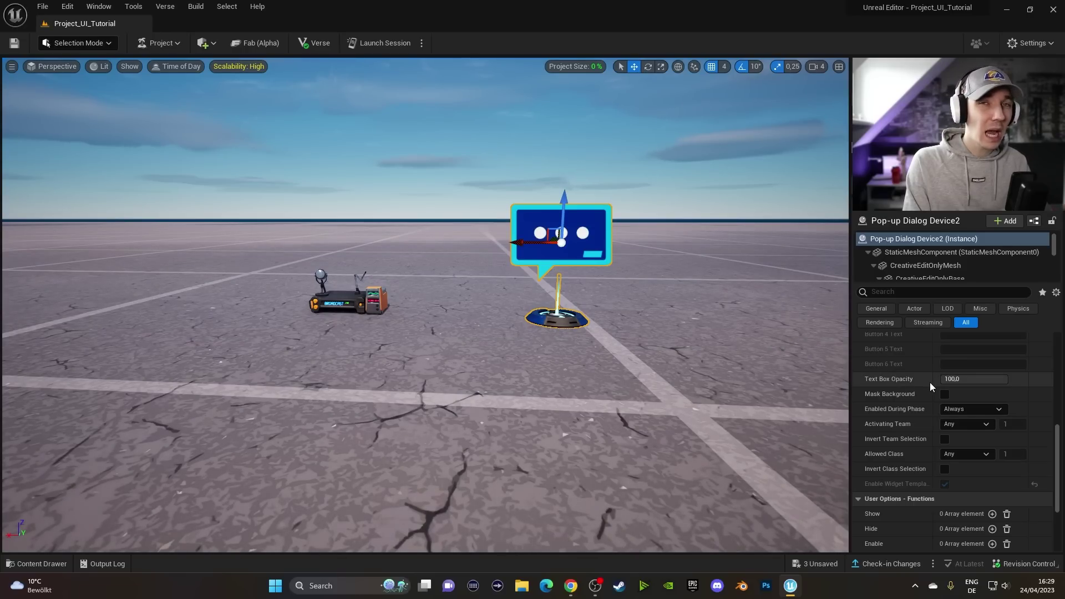
scroll(970, 405, down, 5)
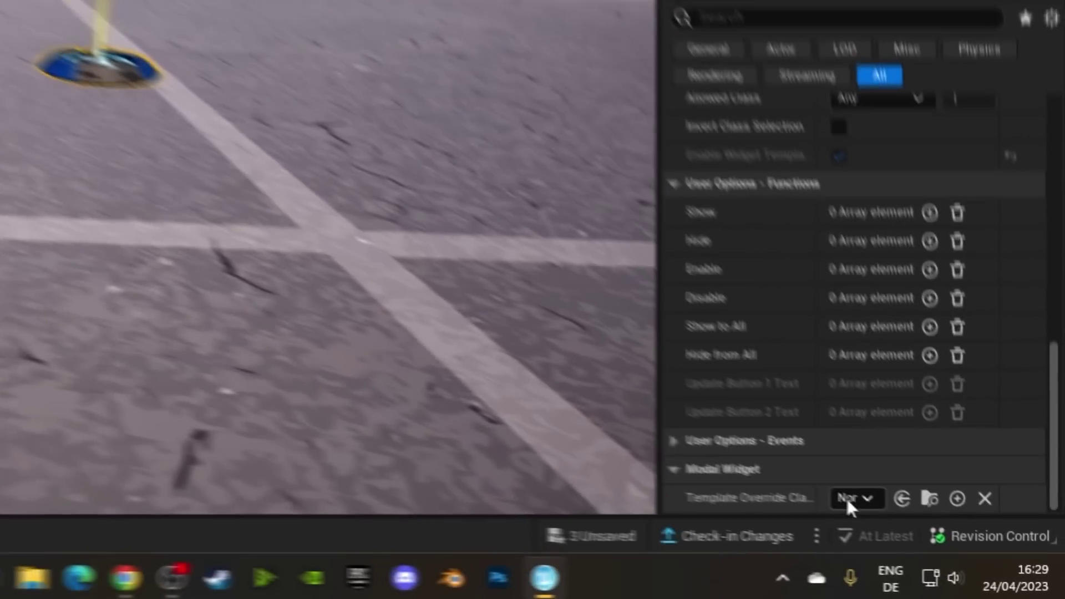
click(949, 544)
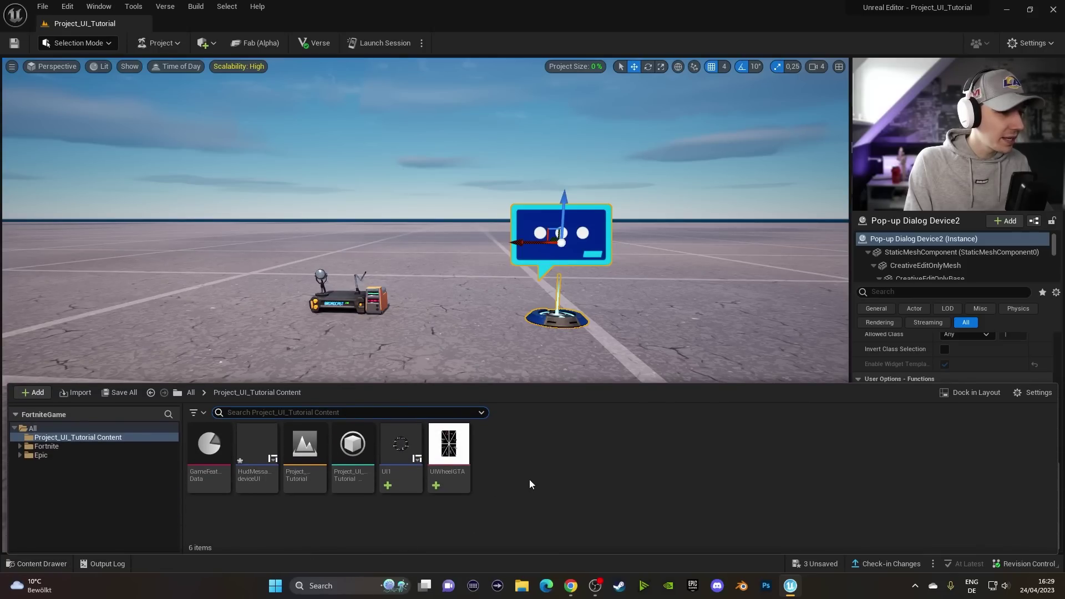
Step: Make a Modal Dialog Variant widget blueprint called 'Test' in the Content Drawer and open it
right_click(530, 480)
mouse_move(588, 468)
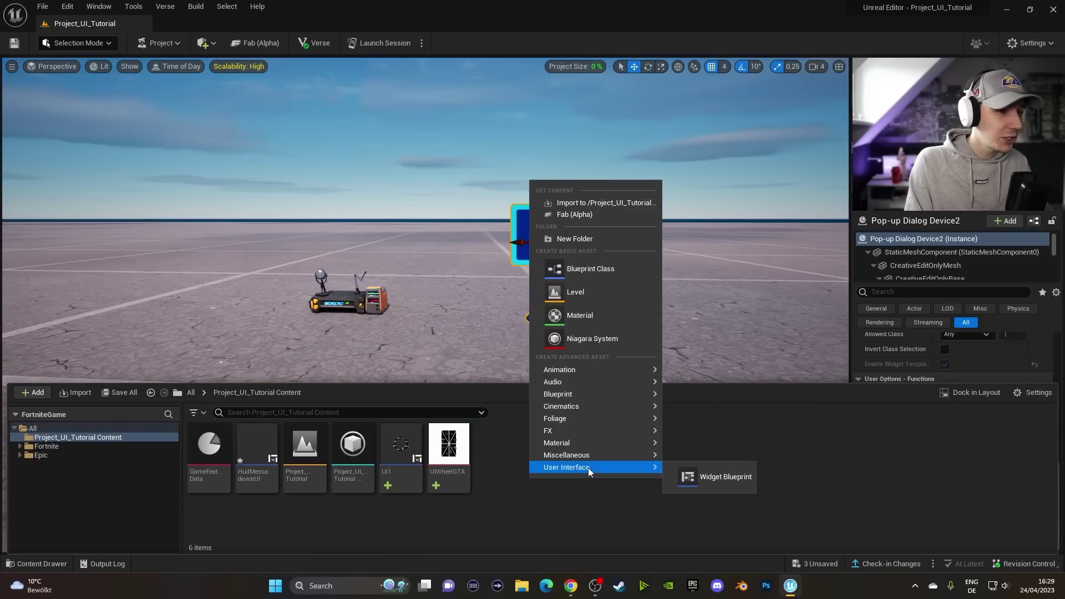
click(702, 480)
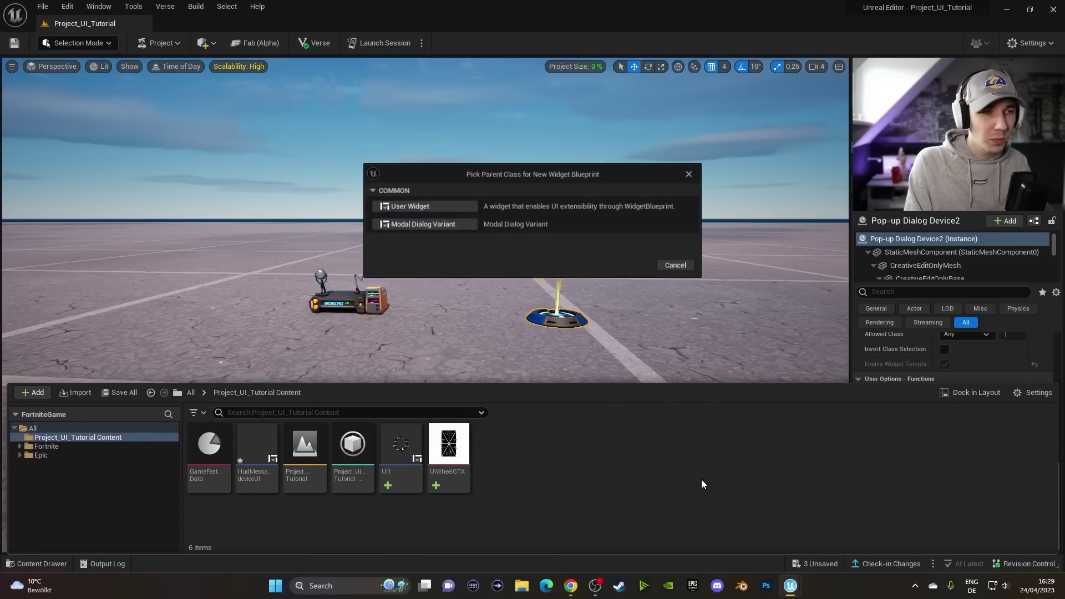
click(399, 225)
text(Test)
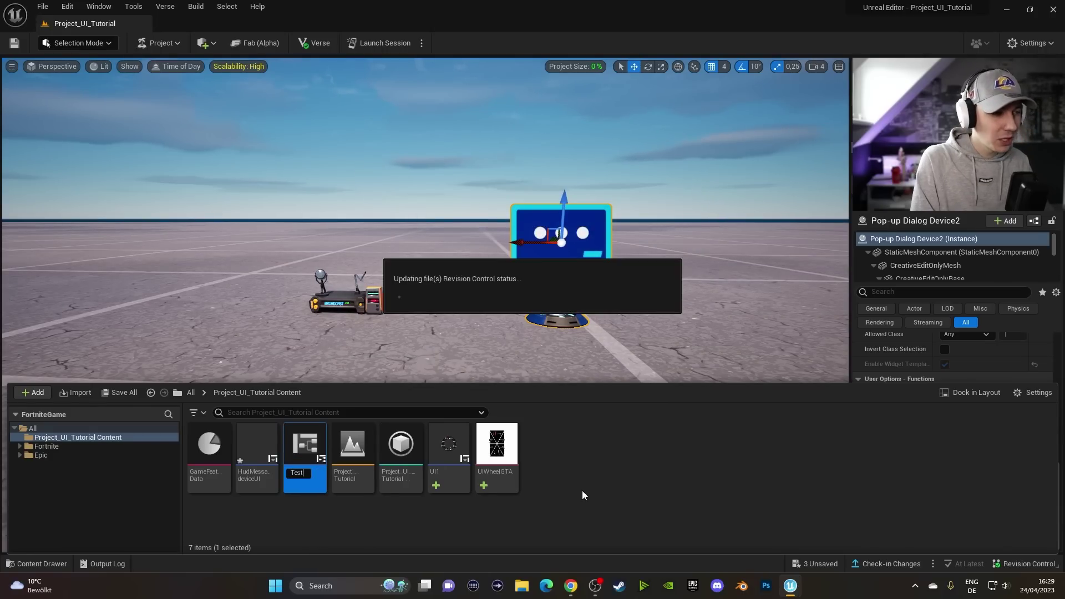
double_click(304, 446)
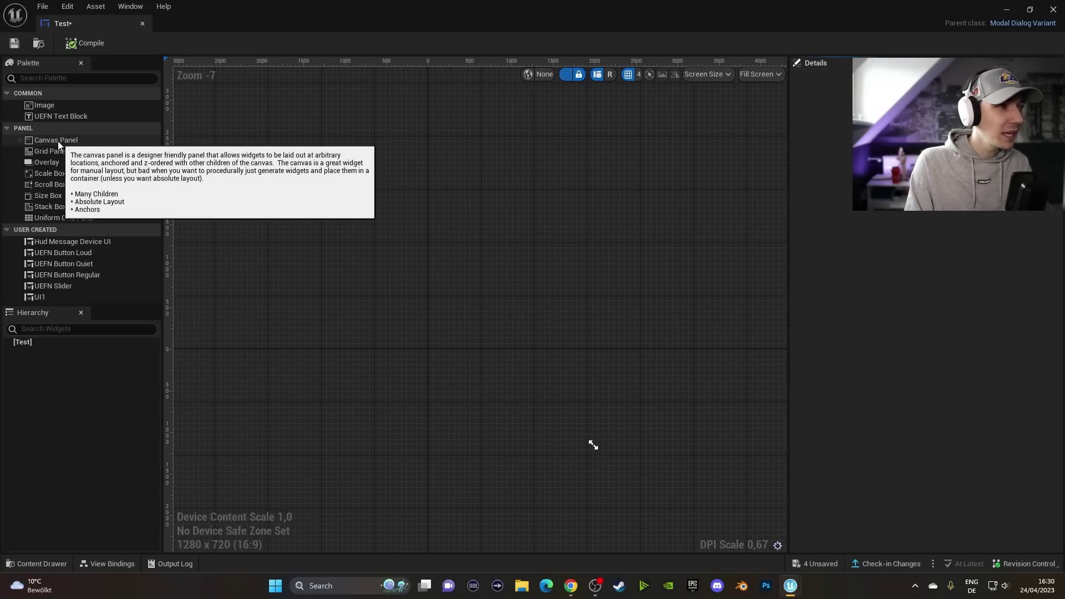
Step: Add a Canvas Panel, size the design preview to 1920x1080, then delete the Canvas Panel
drag(58, 141, 466, 260)
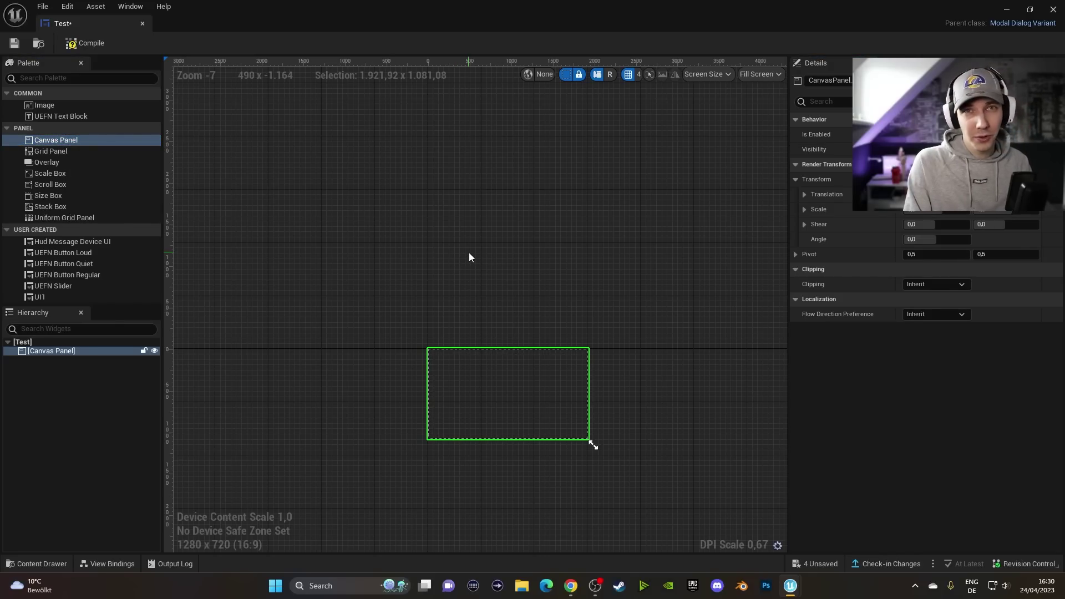
scroll(514, 280, down, 1)
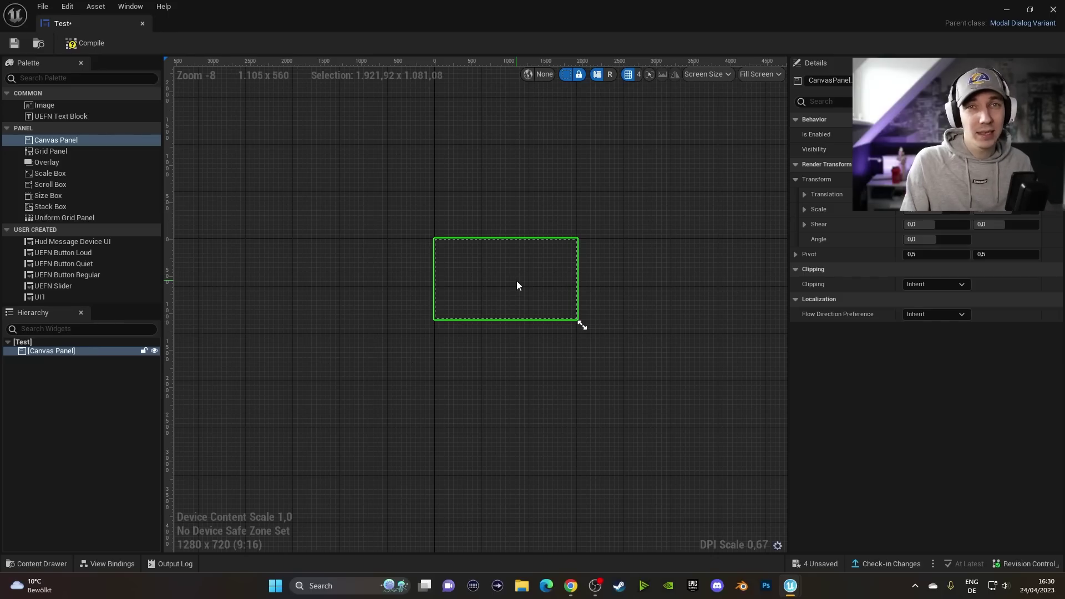
drag(582, 326, 652, 364)
scroll(683, 328, up, 1)
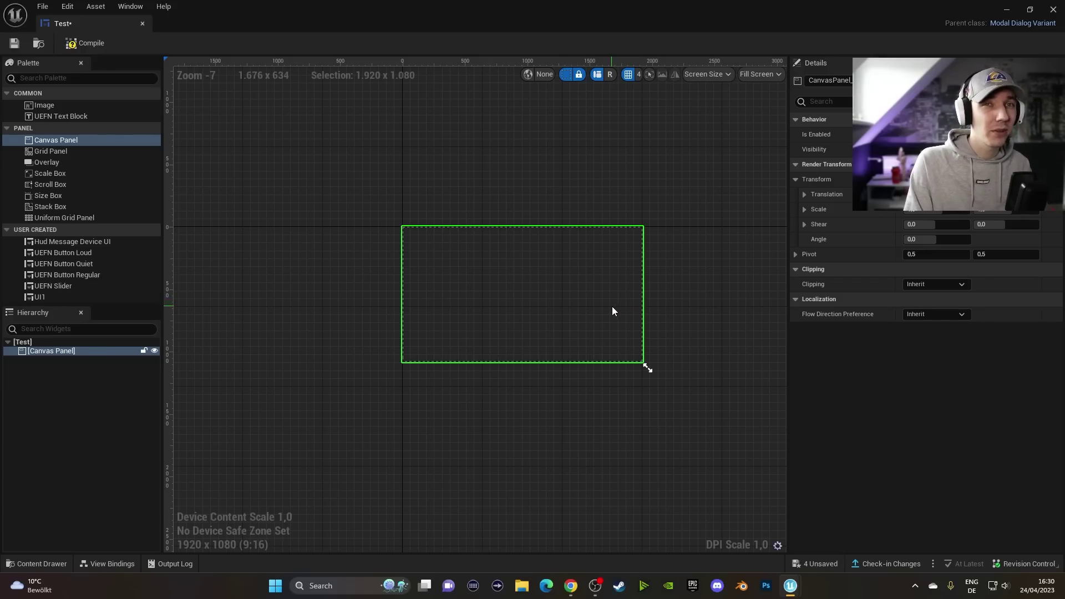
key(Delete)
click(49, 206)
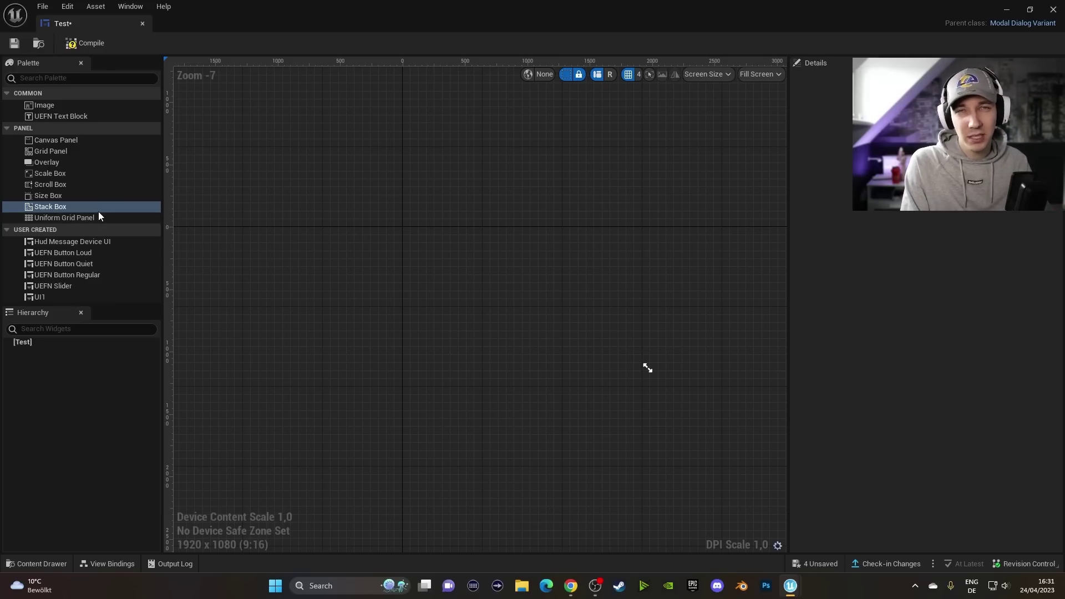
Step: Add a Grid Panel as the widget's root, keeping the 1920x1080 preview
click(52, 151)
drag(54, 157, 465, 278)
mouse_move(648, 367)
mouse_down()
mouse_move(707, 410)
mouse_move(645, 357)
mouse_move(647, 366)
mouse_up()
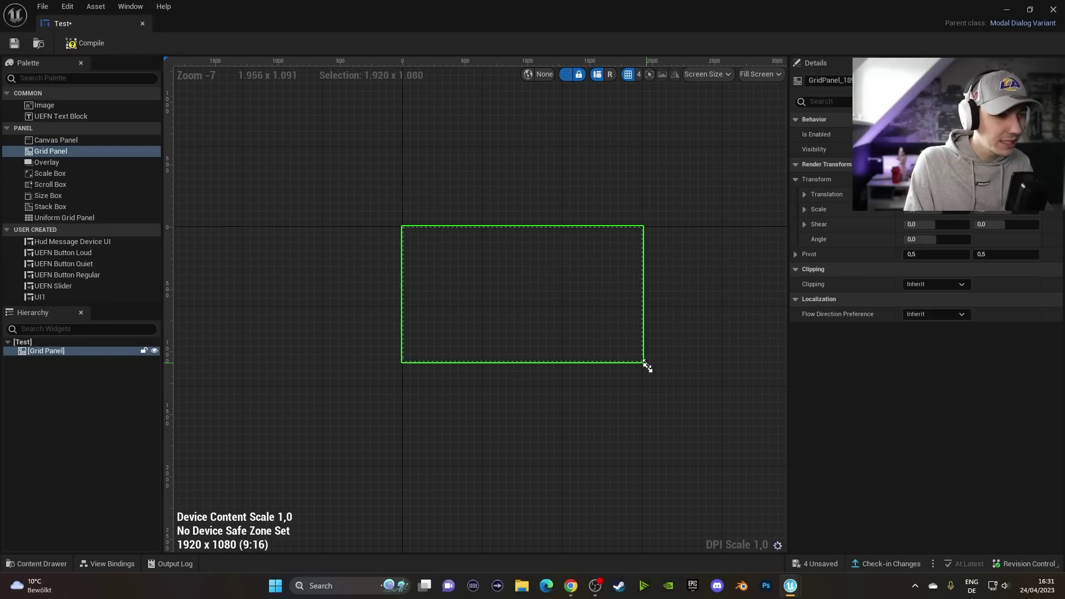
click(632, 199)
scroll(647, 255, up, 1)
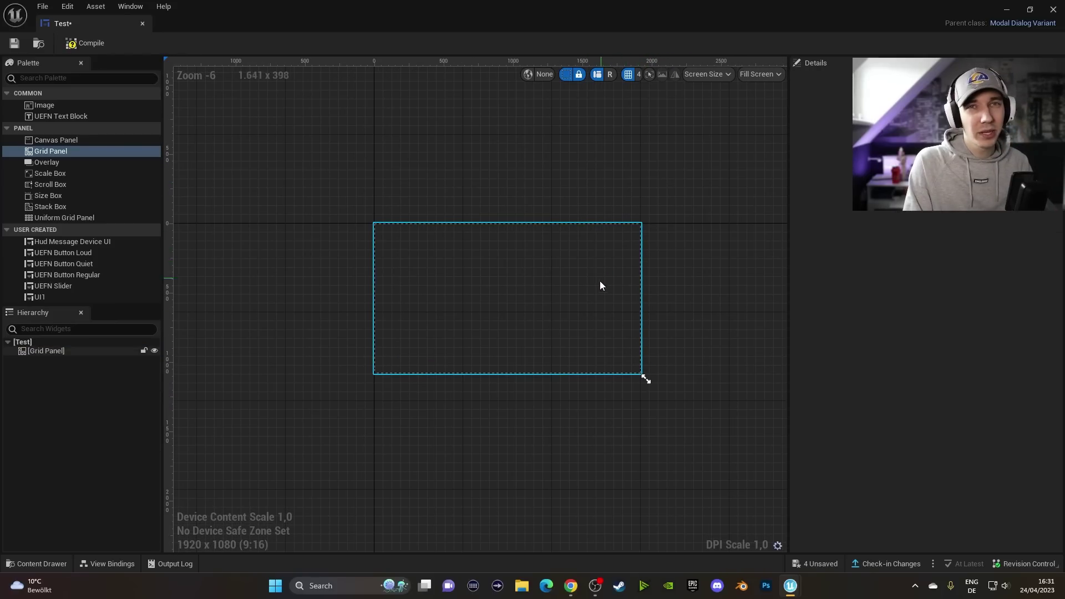
scroll(564, 326, up, 1)
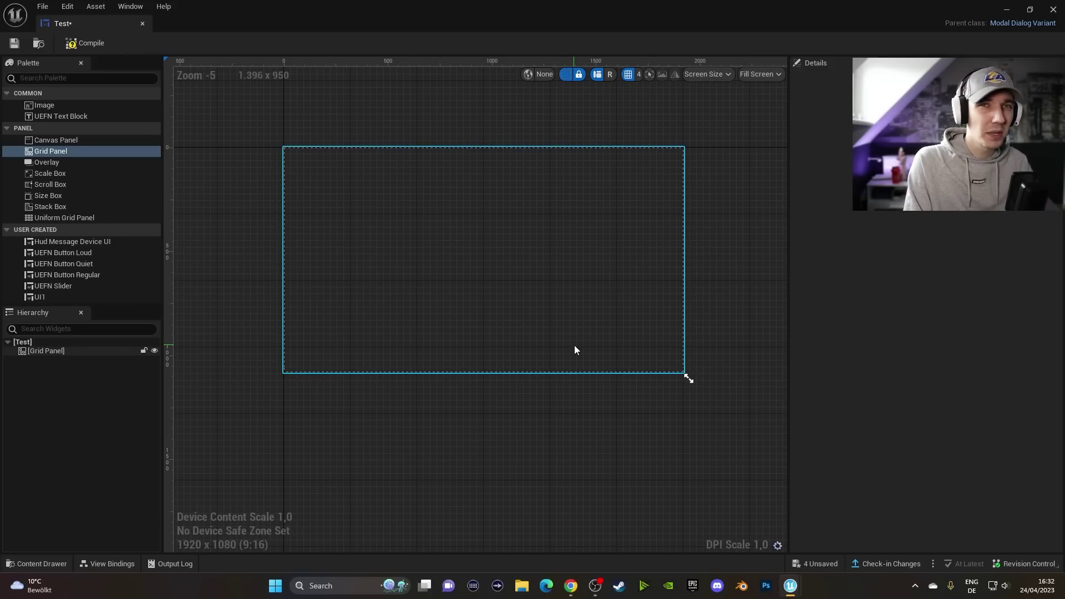
Step: Place the Assault Rifle (Epic) (Chapter 1) image from Weapons & Equipment into the Grid Panel
click(40, 563)
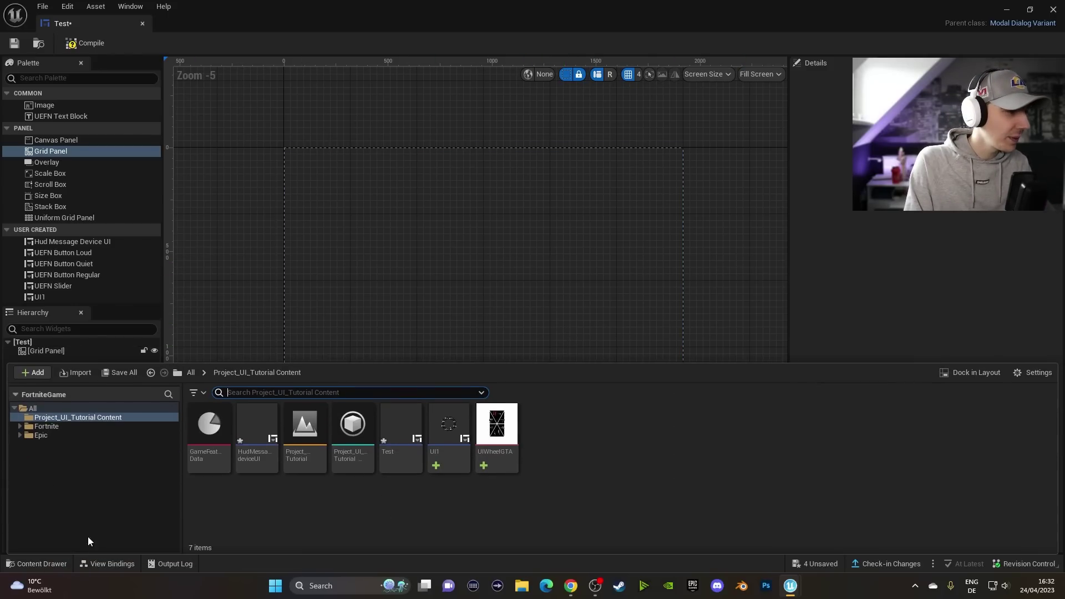
click(75, 373)
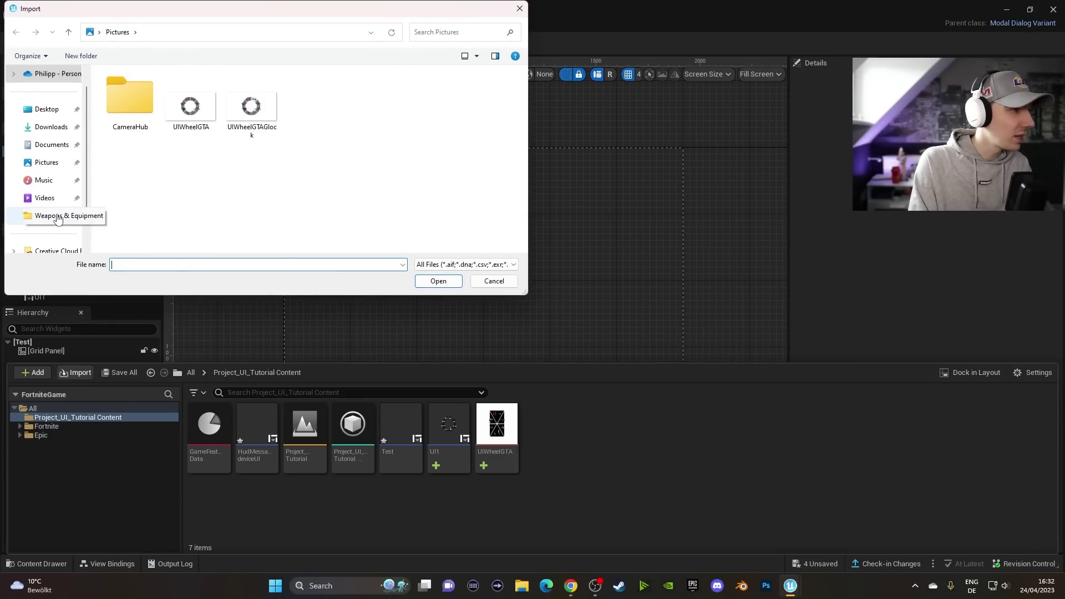
click(57, 218)
scroll(360, 166, up, 10)
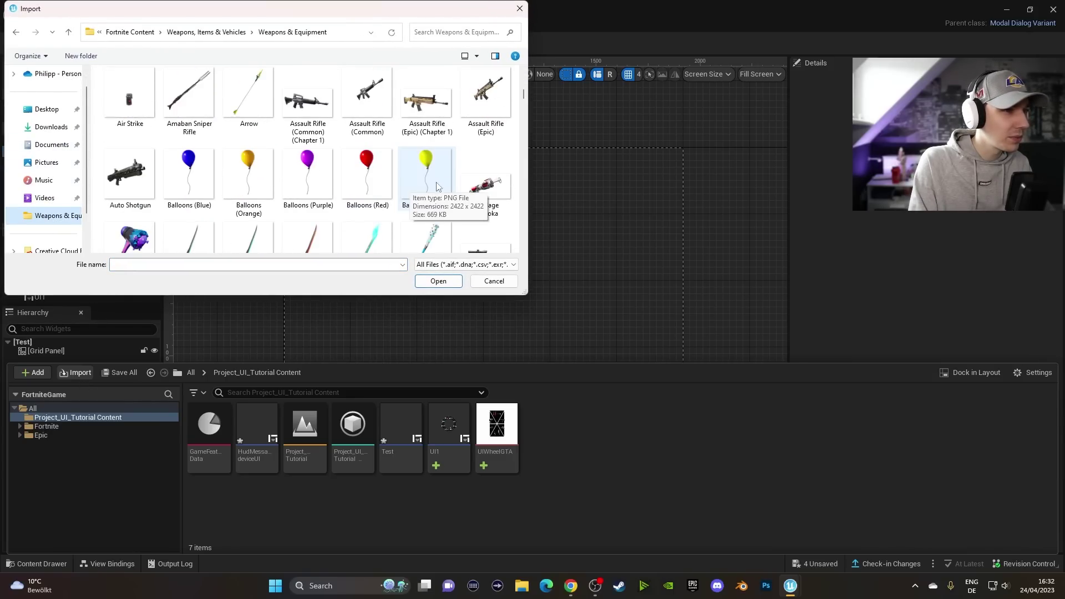
double_click(427, 95)
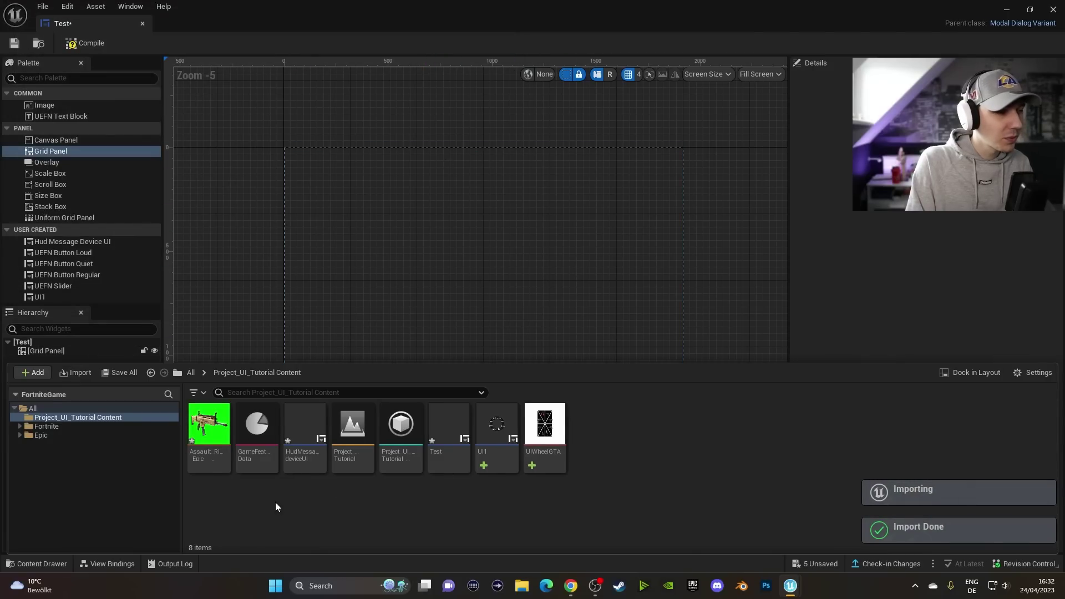
drag(209, 425, 439, 275)
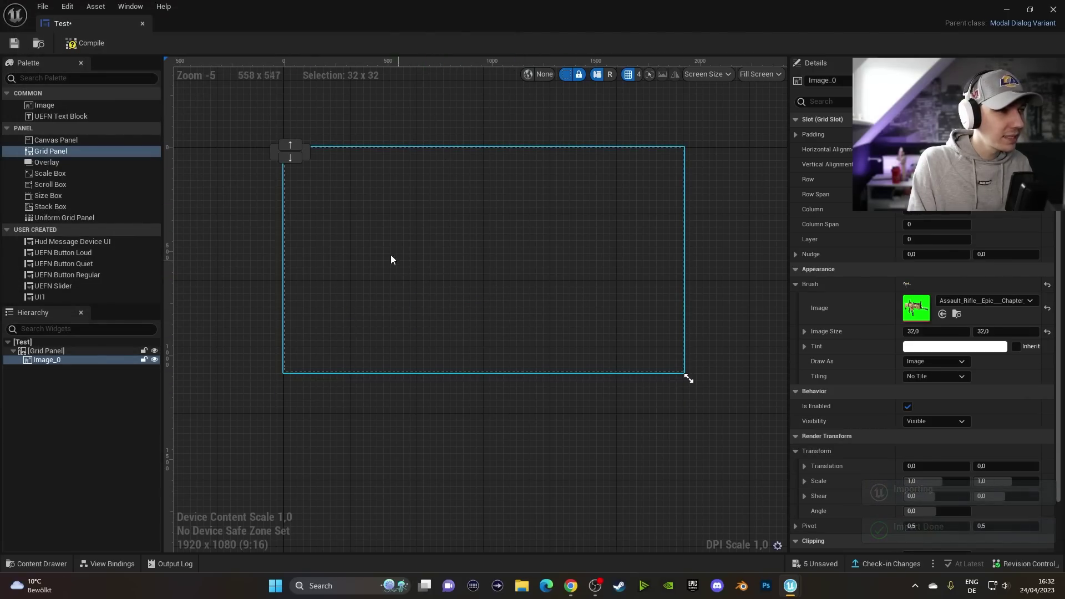
Step: Zoom and pan the canvas to inspect the small 32x32 rifle image
scroll(295, 191, down, 3)
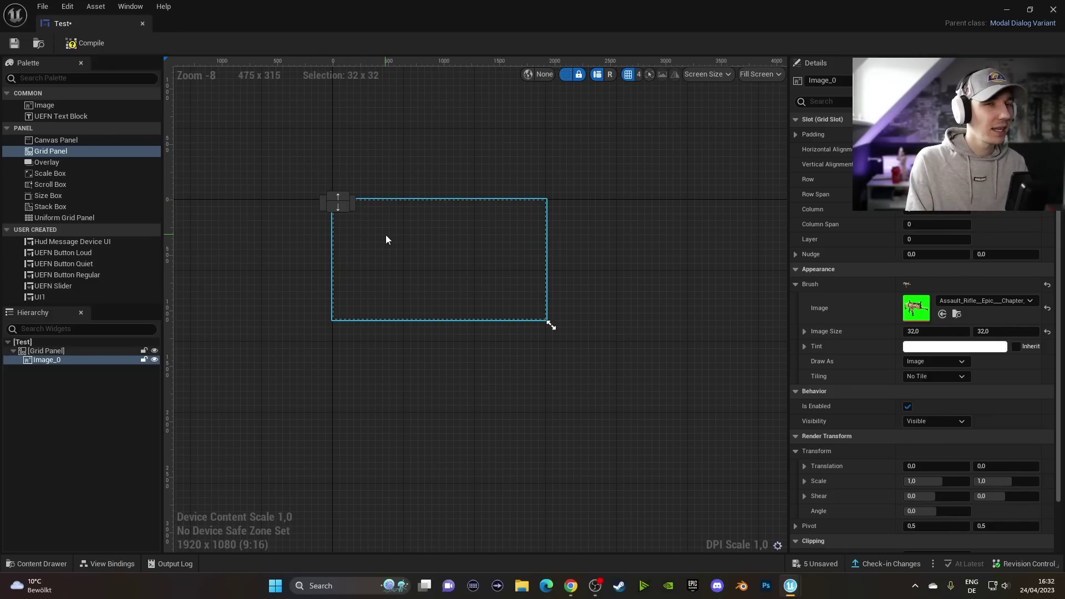
scroll(385, 235, up, 10)
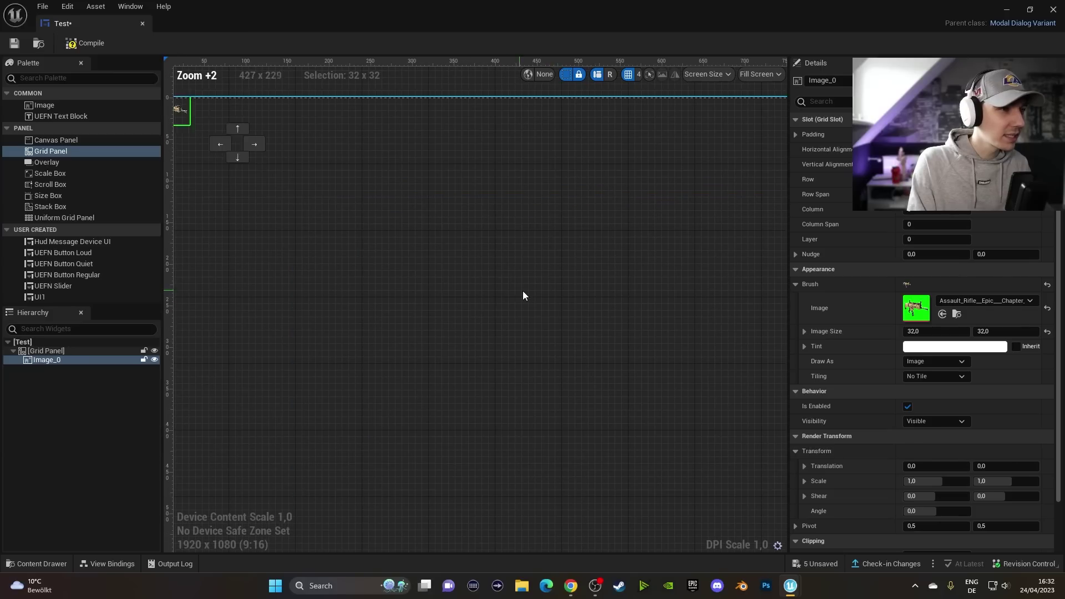
right_drag(523, 295, 623, 352)
scroll(419, 227, up, 4)
scroll(561, 315, down, 4)
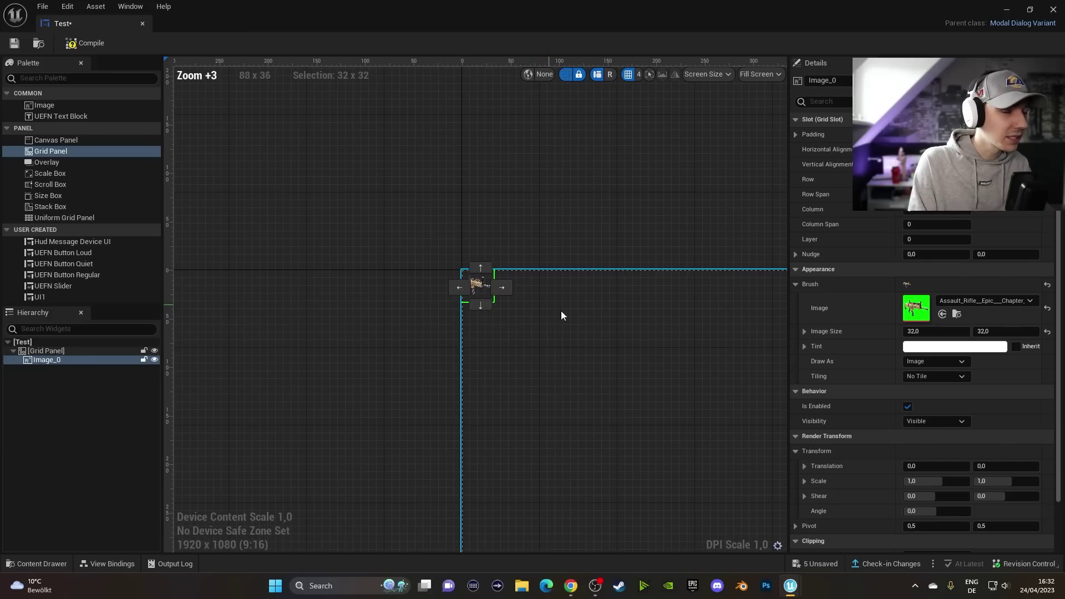
scroll(497, 228, down, 9)
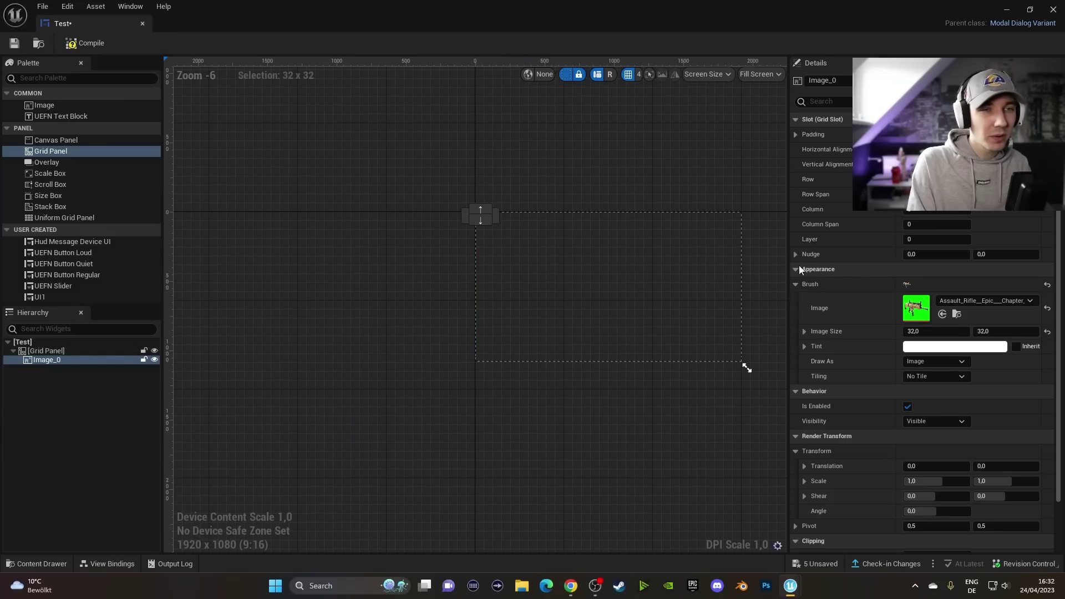
Step: Set the rifle image's Image Size to 1920 x 1080
click(914, 331)
text(1920)
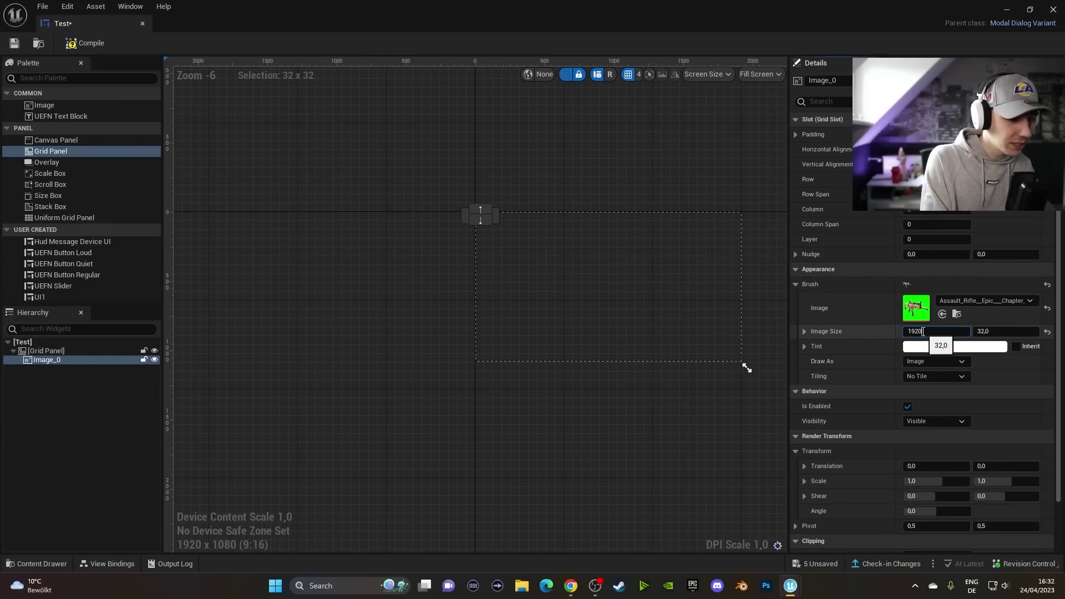
key(Return)
click(991, 331)
text(1080)
key(Return)
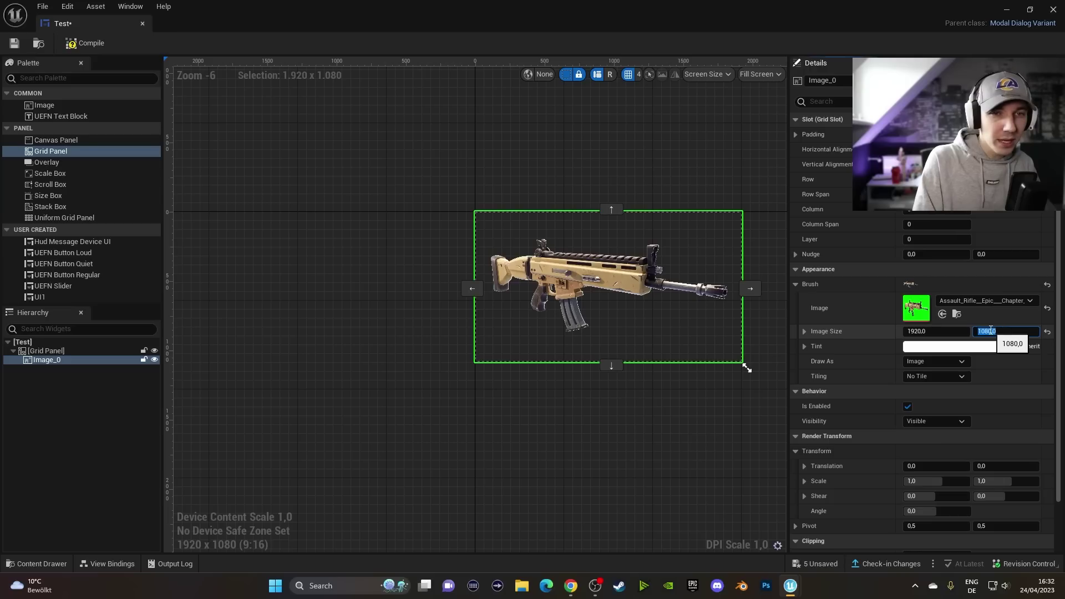
Step: Recentre the canvas on the rifle and re-edit its Image Size to 1280 x 720
click(558, 397)
right_drag(609, 168, 584, 167)
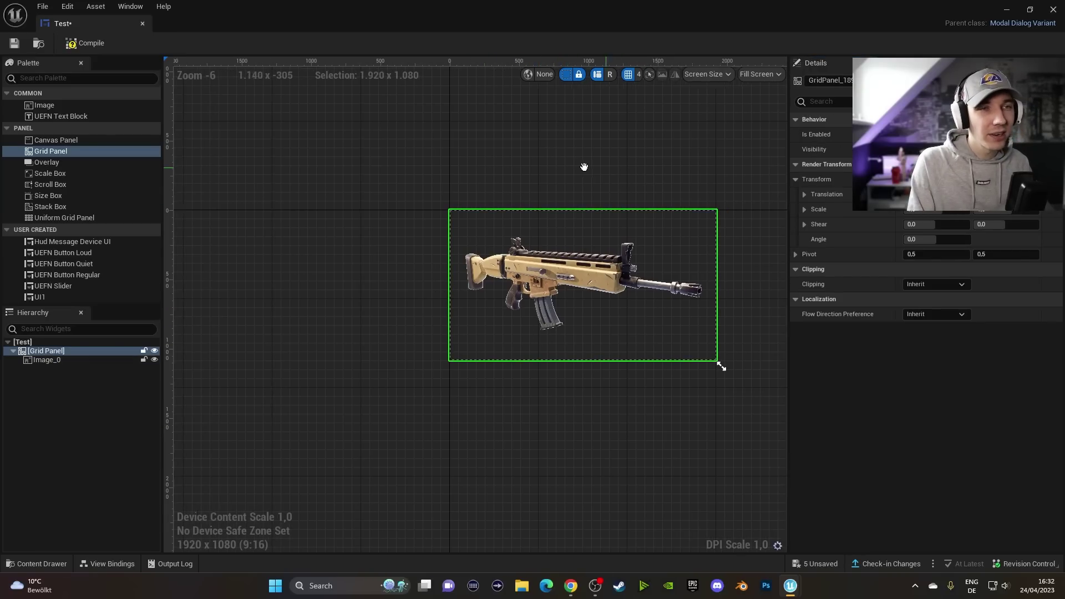
scroll(588, 213, up, 3)
scroll(581, 250, down, 1)
right_drag(581, 249, 639, 242)
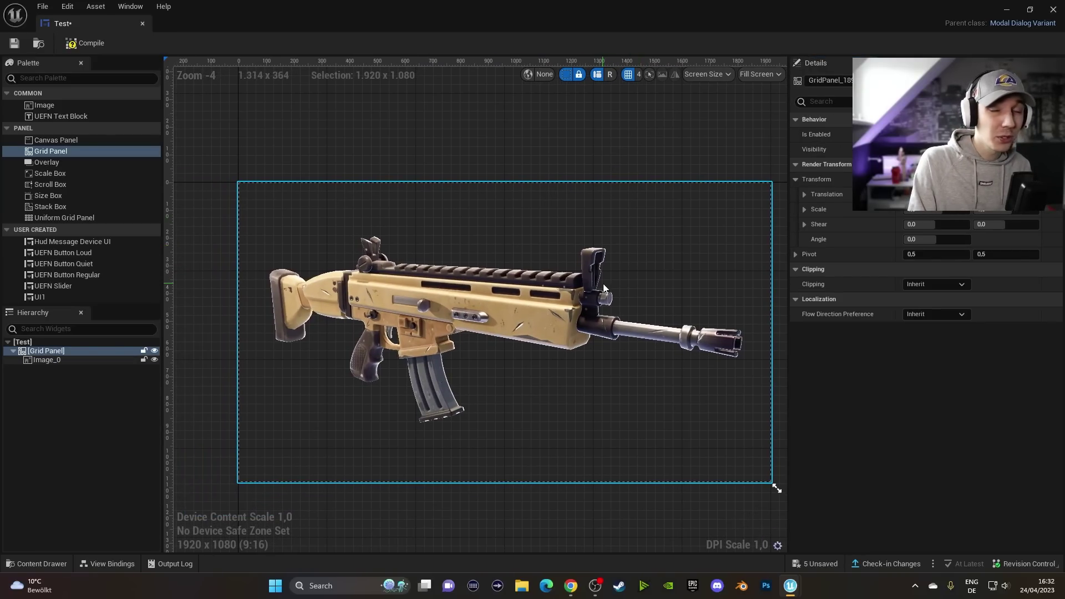
click(582, 330)
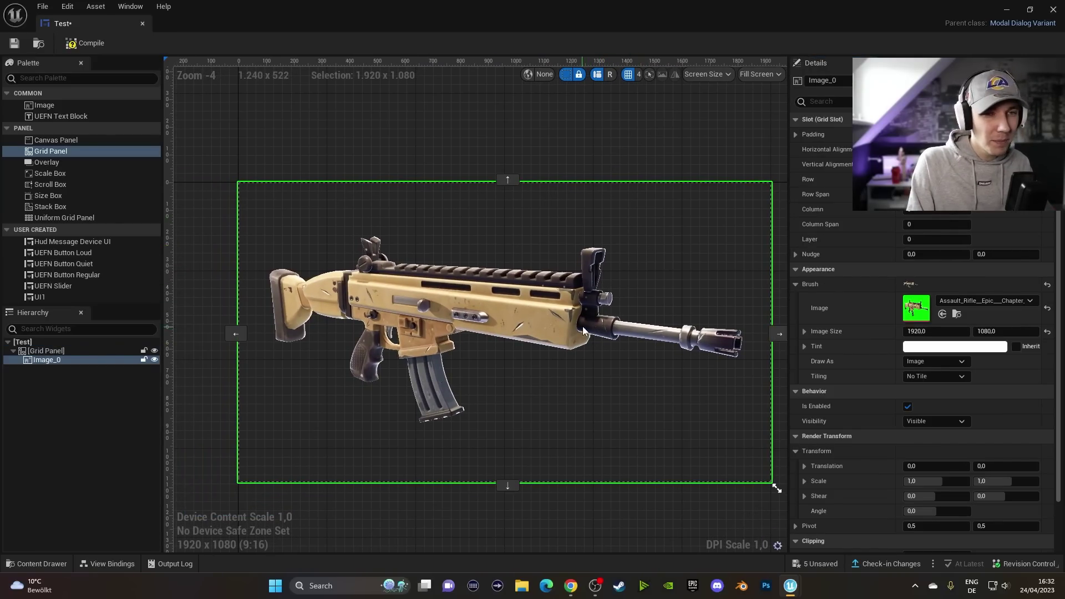
click(931, 331)
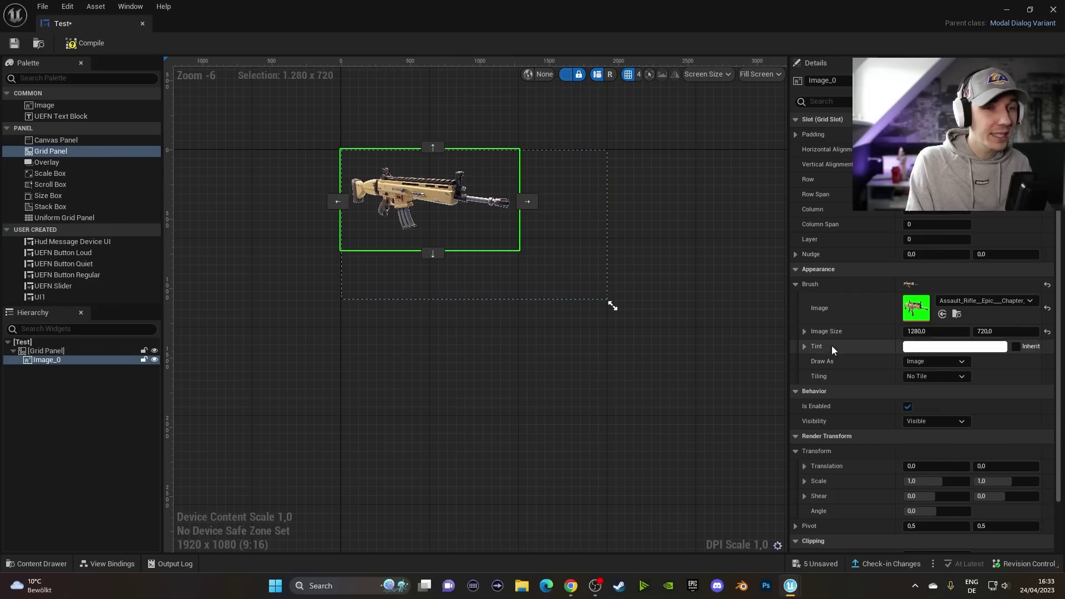
scroll(830, 346, down, 3)
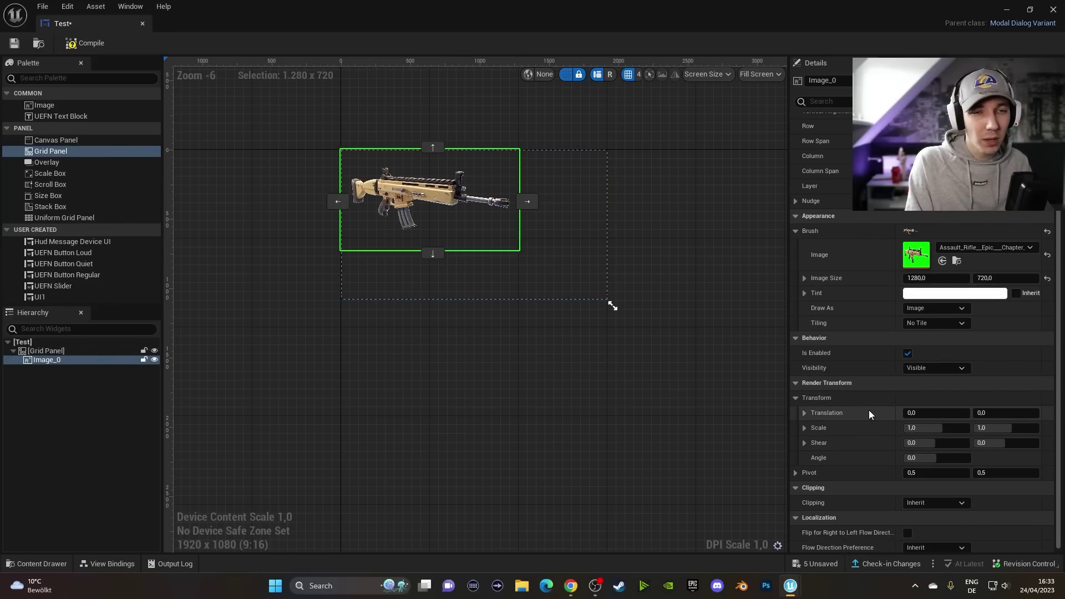
Step: Drag the rifle image's Render Transform Translation X up to 364
scroll(882, 433, down, 1)
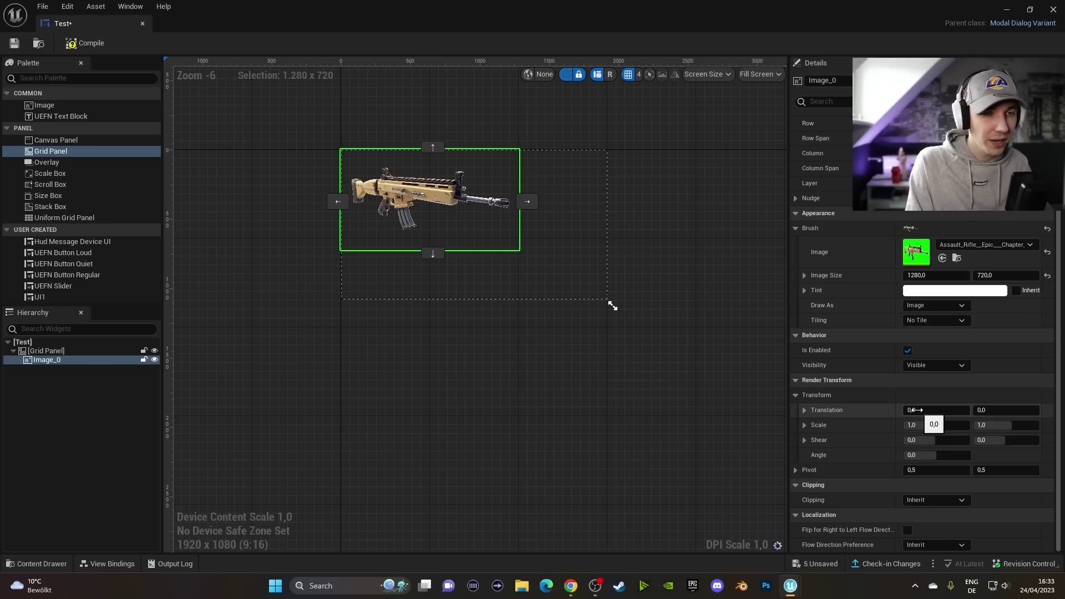
drag(936, 410, 996, 413)
click(523, 370)
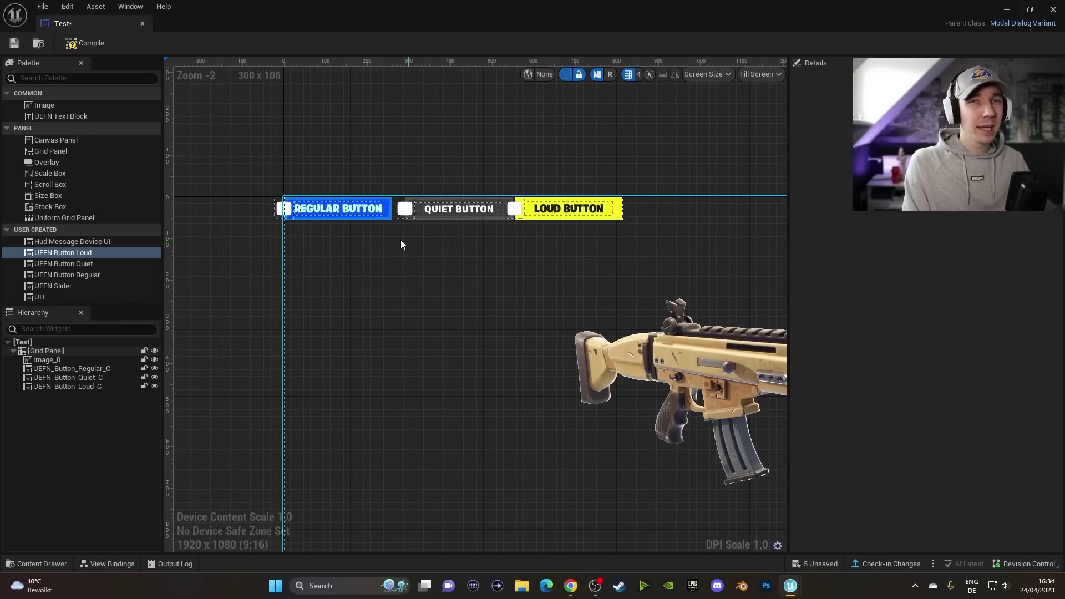
Step: Select the Regular, Quiet and Loud buttons in turn to compare them
click(338, 214)
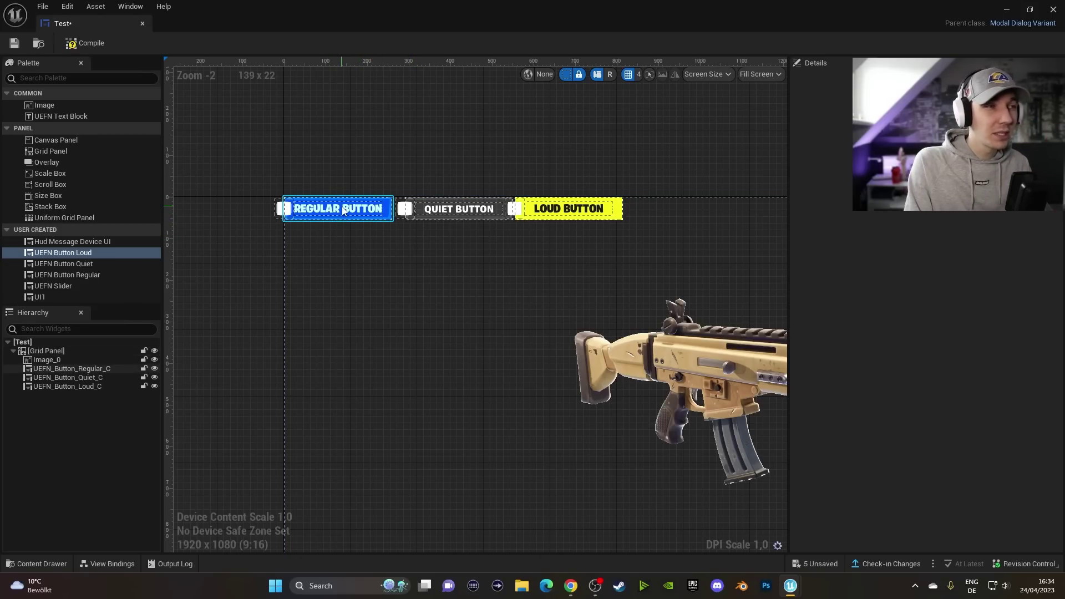
click(462, 216)
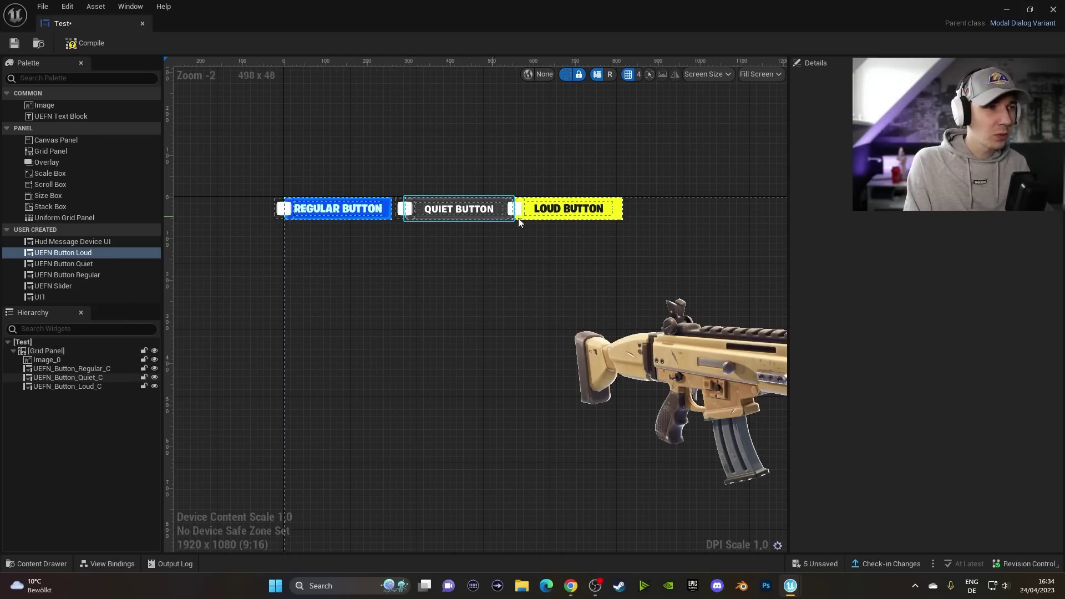
click(556, 213)
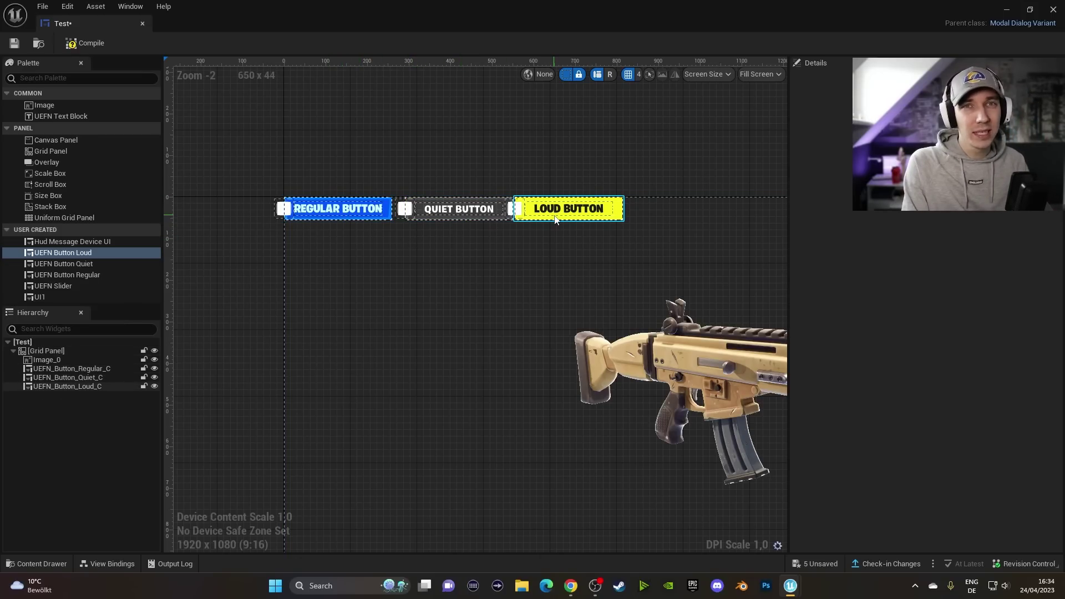
click(481, 215)
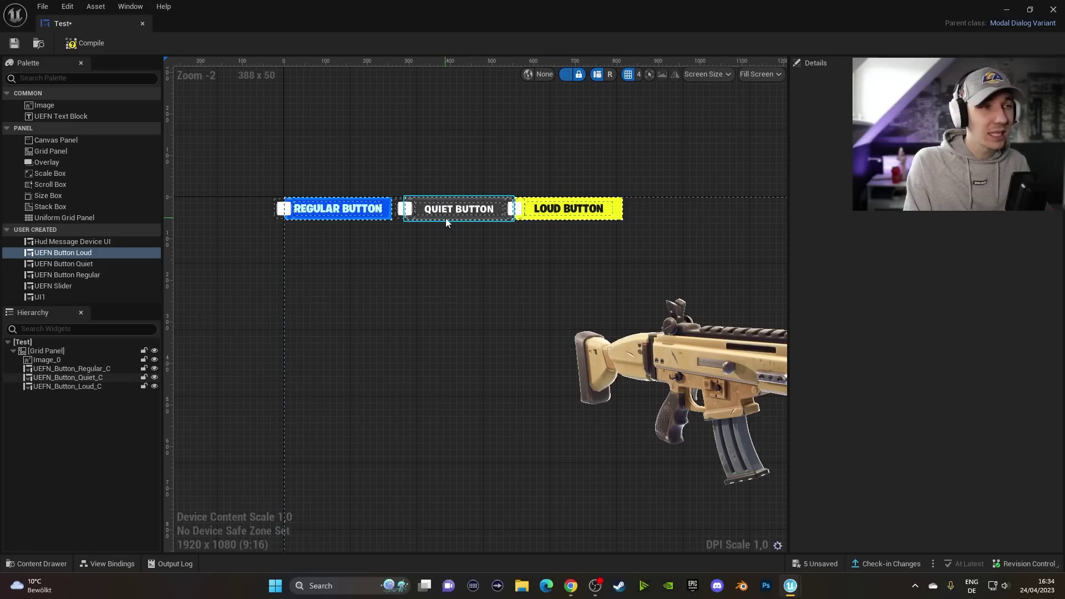
click(526, 222)
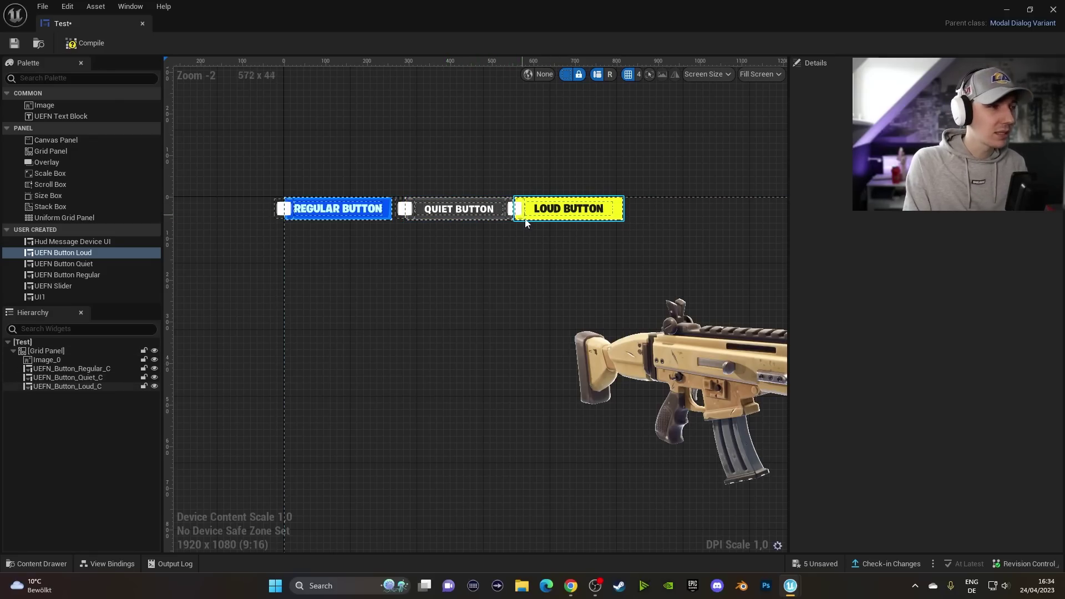
click(507, 214)
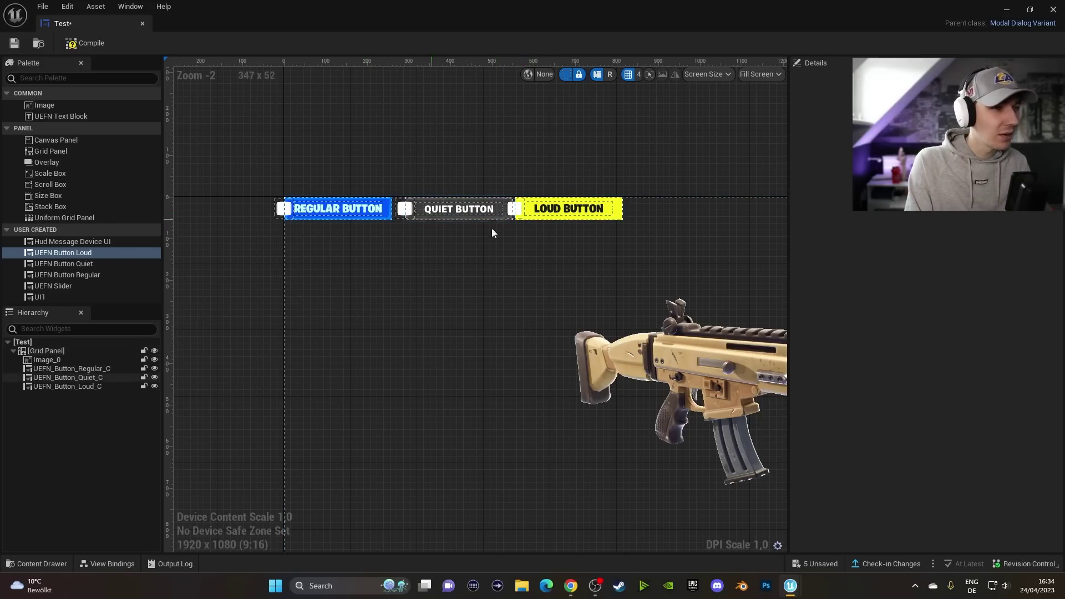
Step: Delete the Regular and Loud buttons from the Grid Panel
click(385, 215)
key(Delete)
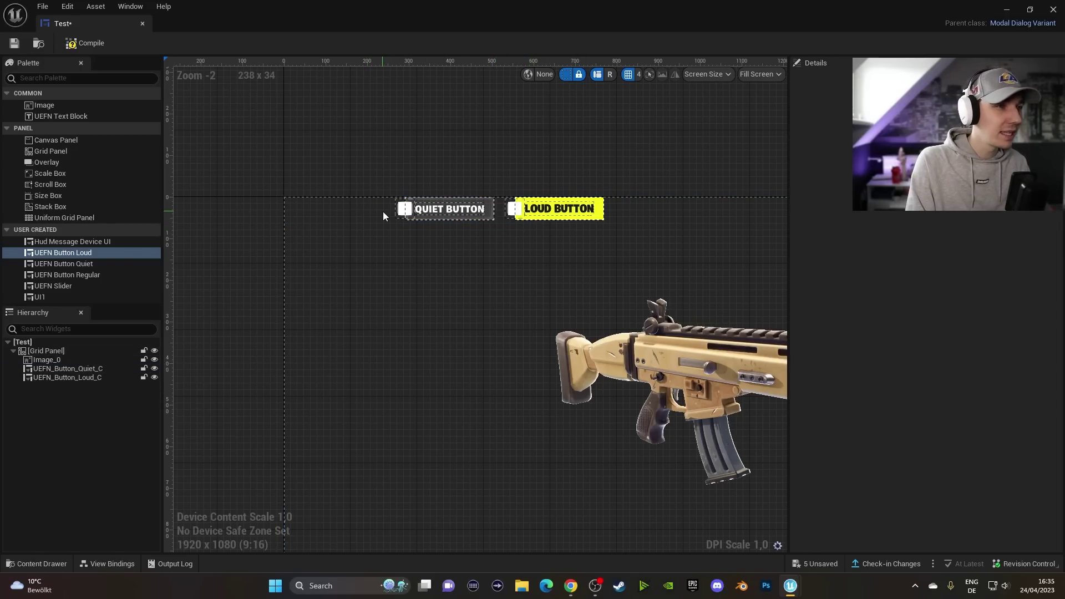
click(540, 211)
key(Delete)
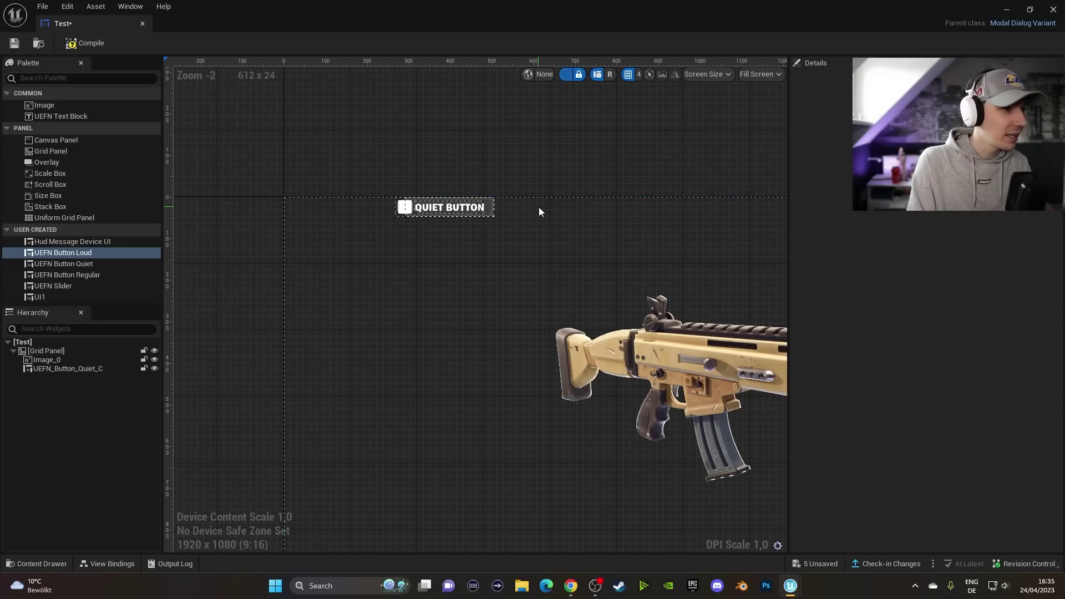
Step: Move the Quiet button to column 0 and shift its Translation X to sit beneath the rifle
click(427, 217)
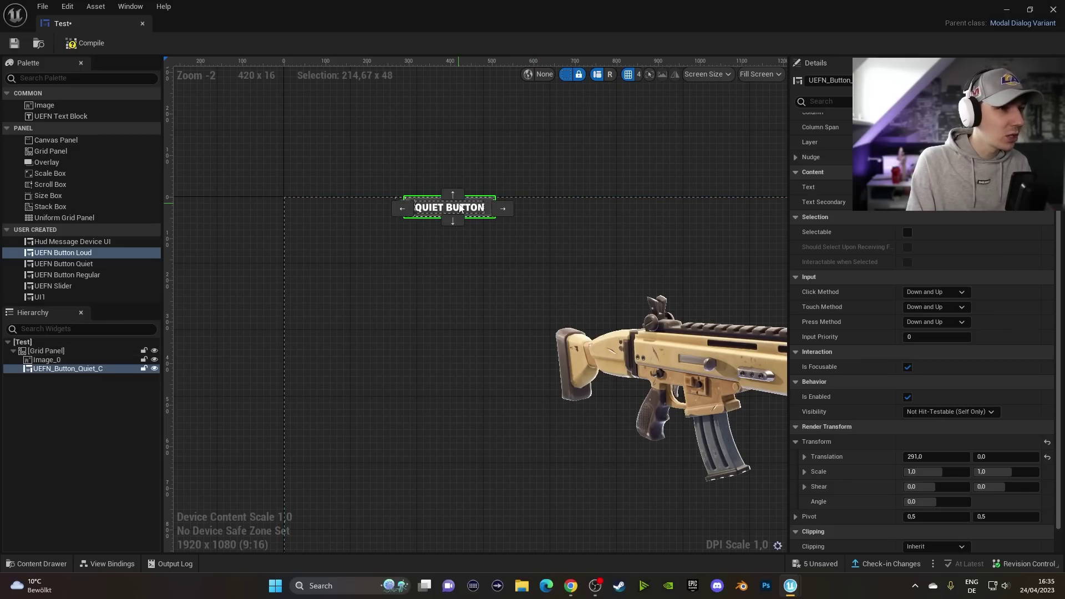
drag(482, 215, 673, 197)
click(401, 209)
scroll(471, 278, down, 5)
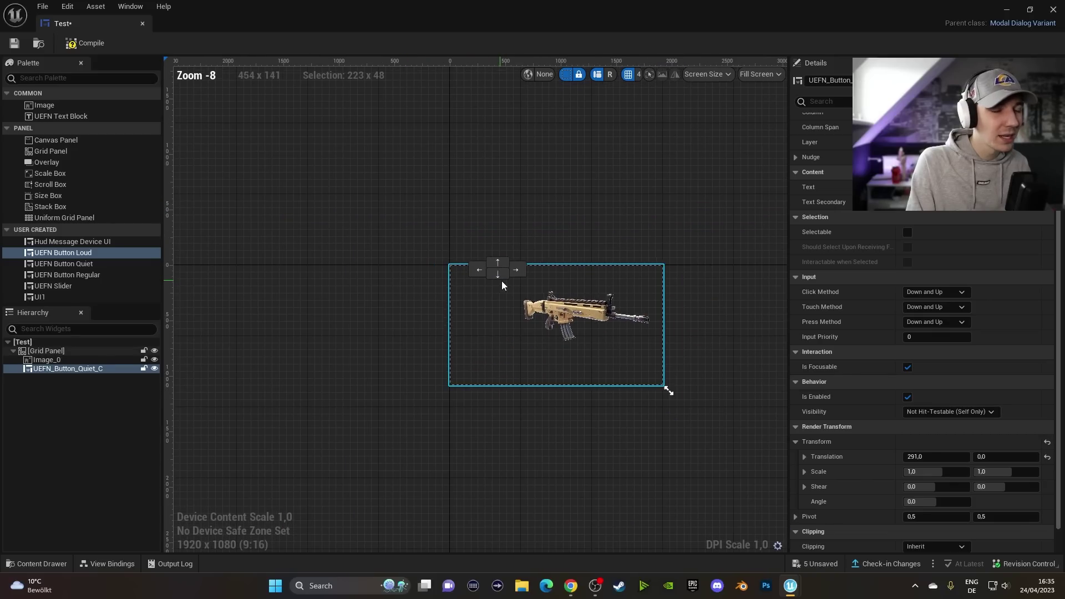
scroll(703, 348, up, 1)
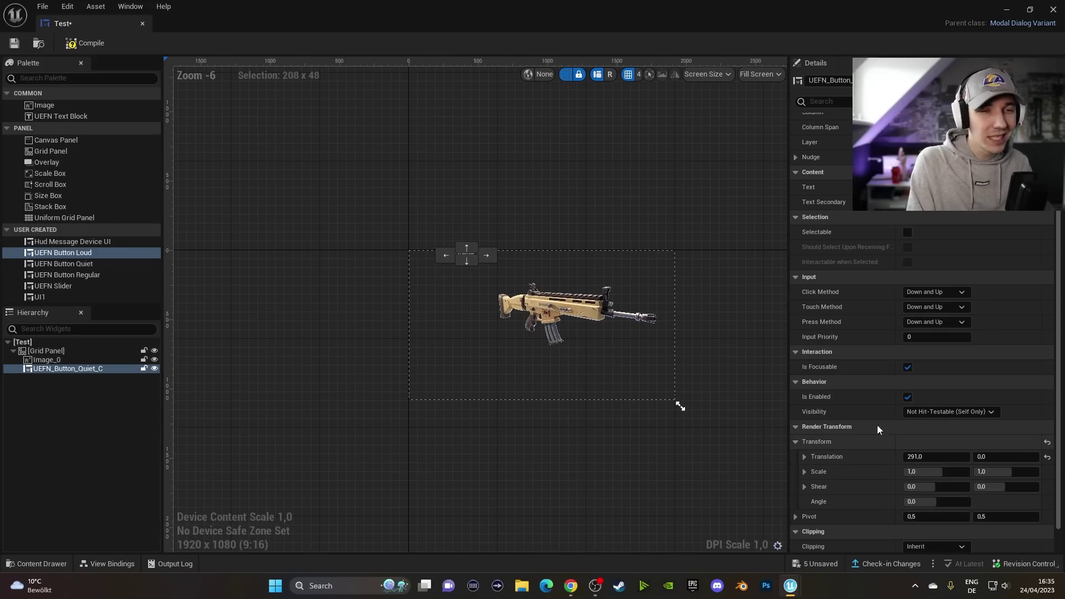
scroll(871, 447, down, 2)
drag(915, 425, 970, 425)
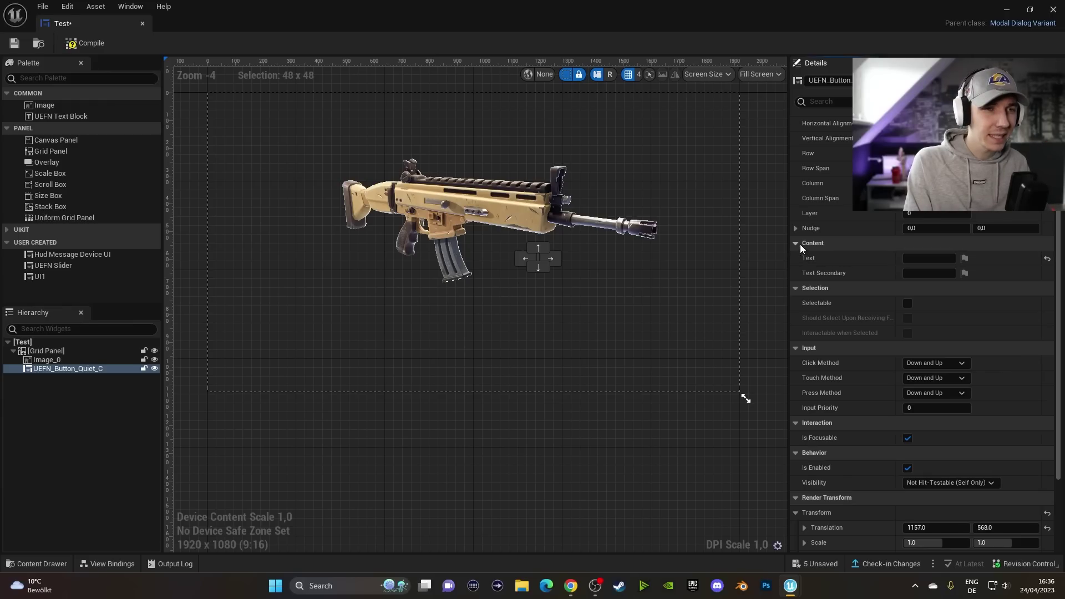
Step: Label the button 'Scar' with secondary text 'Press to GET'
click(920, 259)
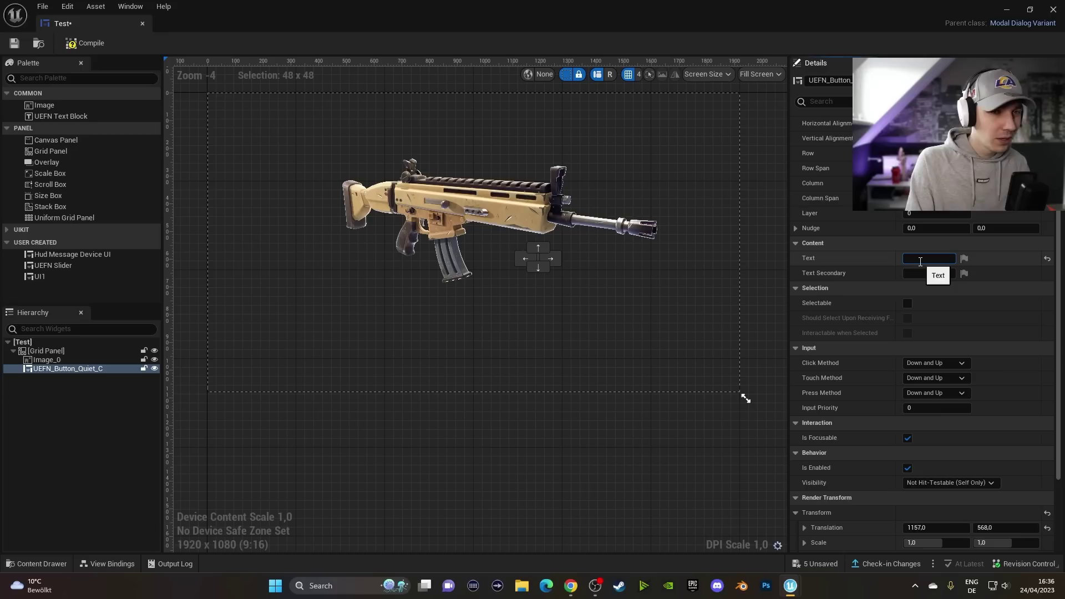
text(Scar)
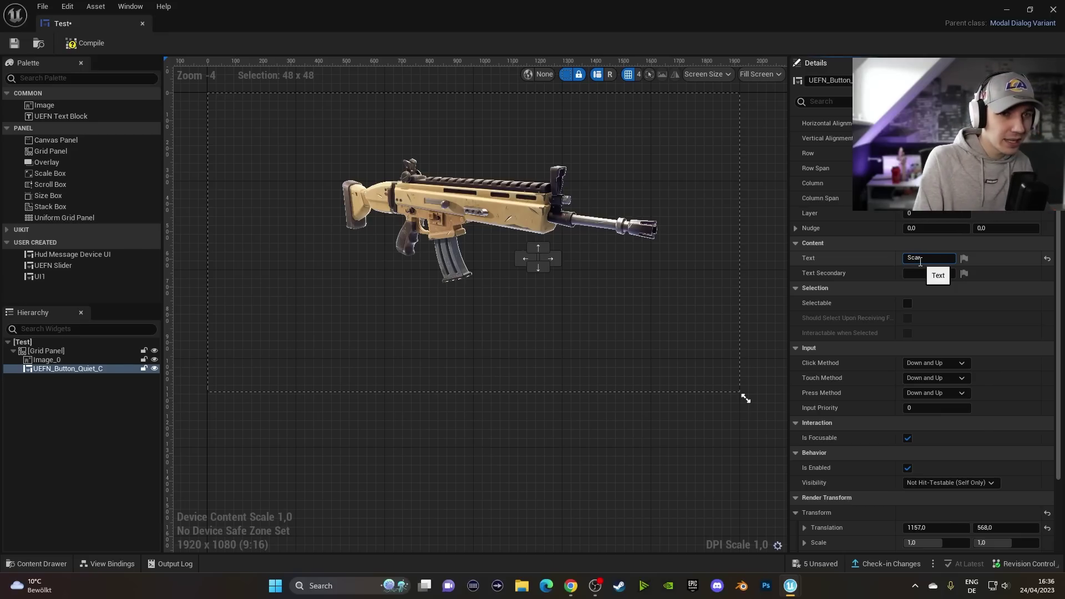
click(930, 273)
text(Pre)
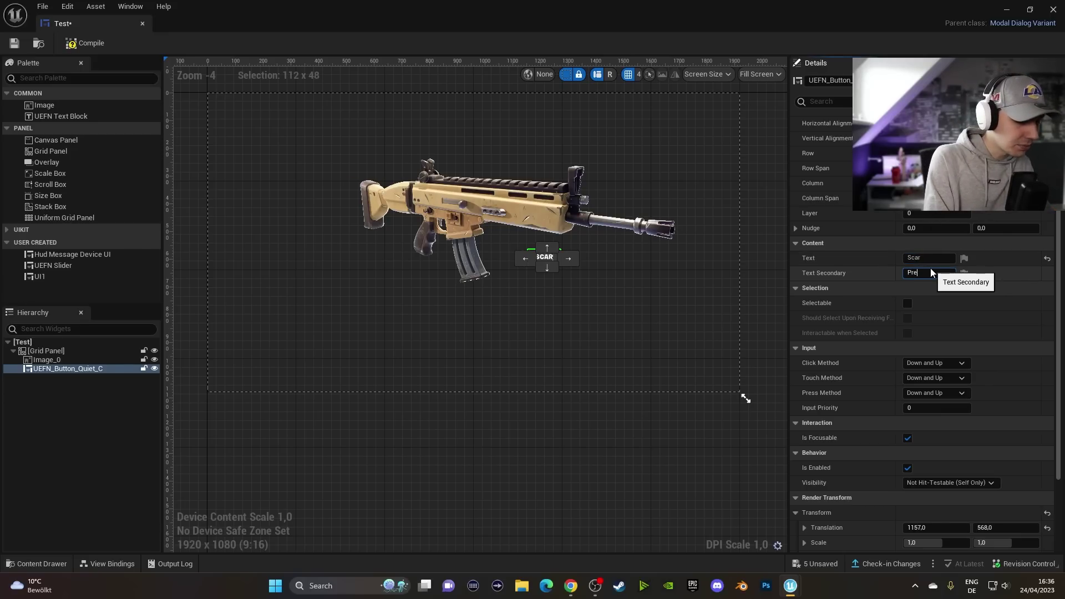
text(ss to GET)
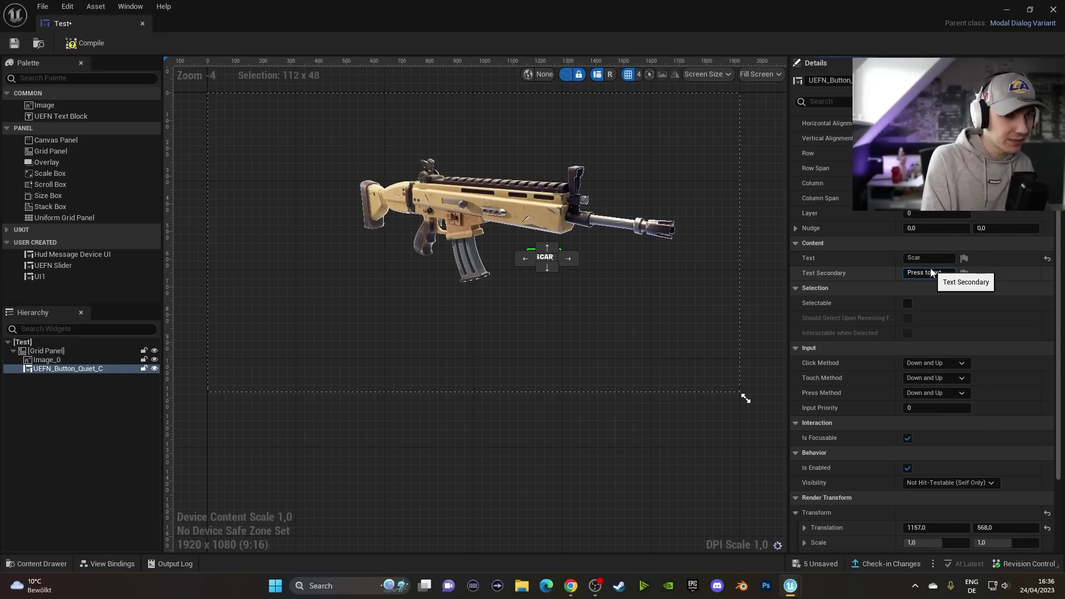
click(565, 277)
Step: Select the Pop-up Dialog Device in the level
scroll(565, 277, up, 5)
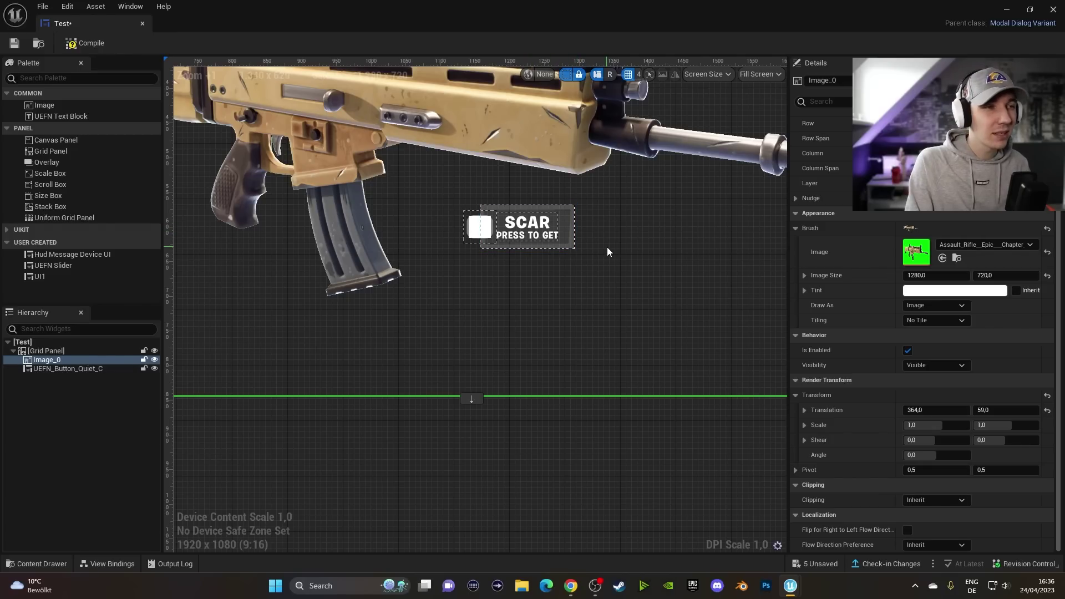
scroll(604, 250, down, 3)
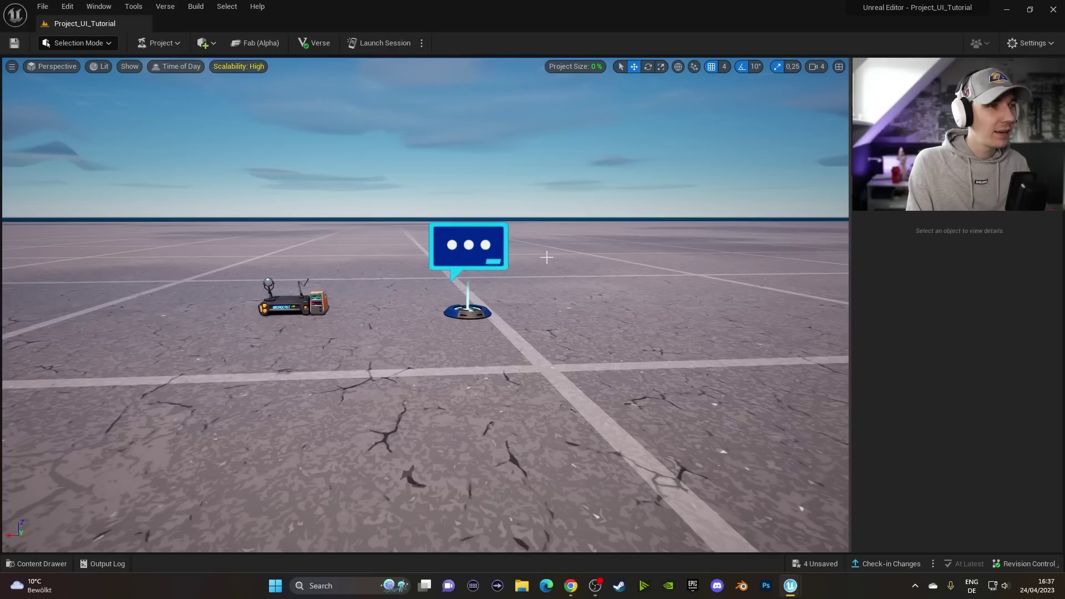
click(513, 258)
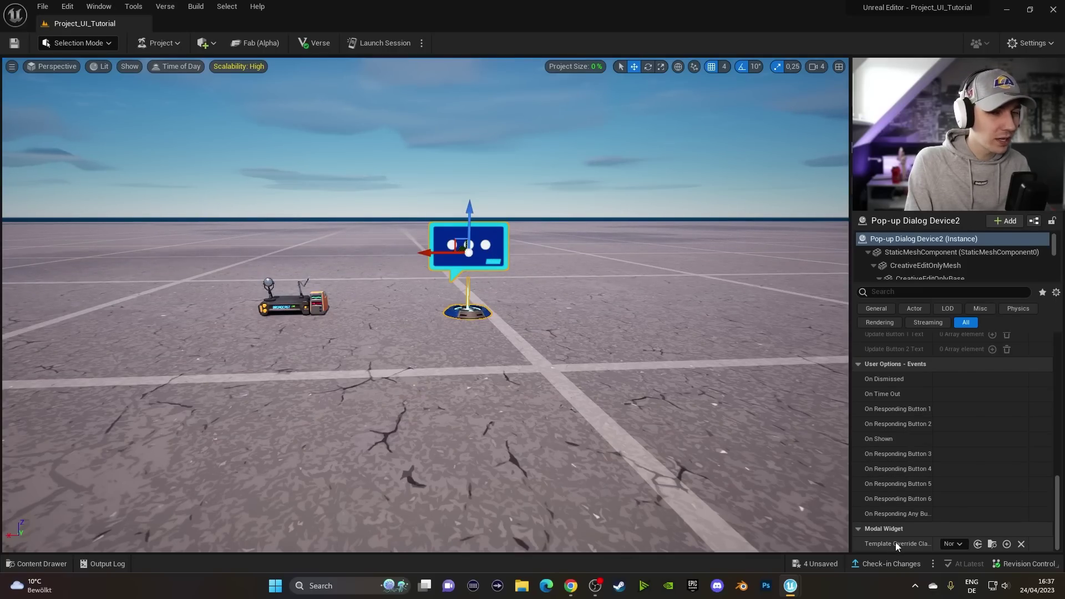
Step: Set the dialog's Template Override Class to the Test widget and save all changes
click(953, 544)
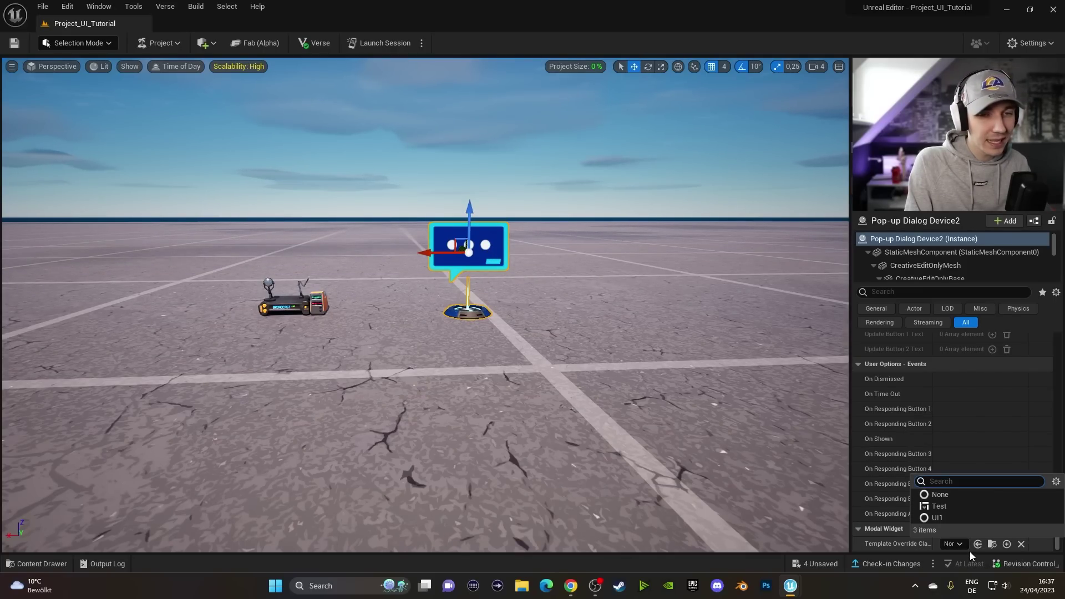
click(956, 506)
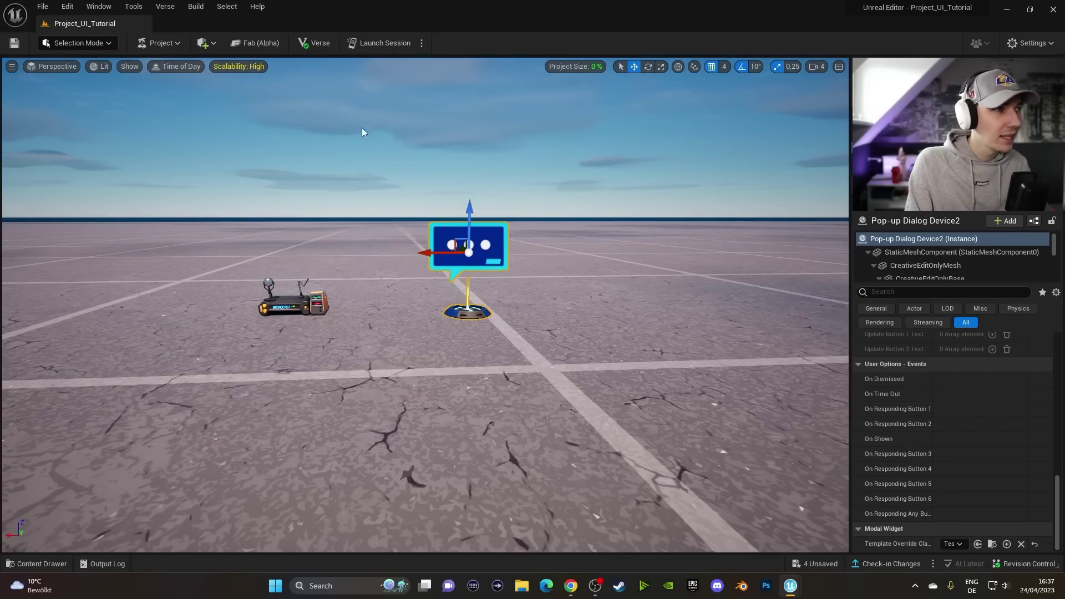
click(818, 564)
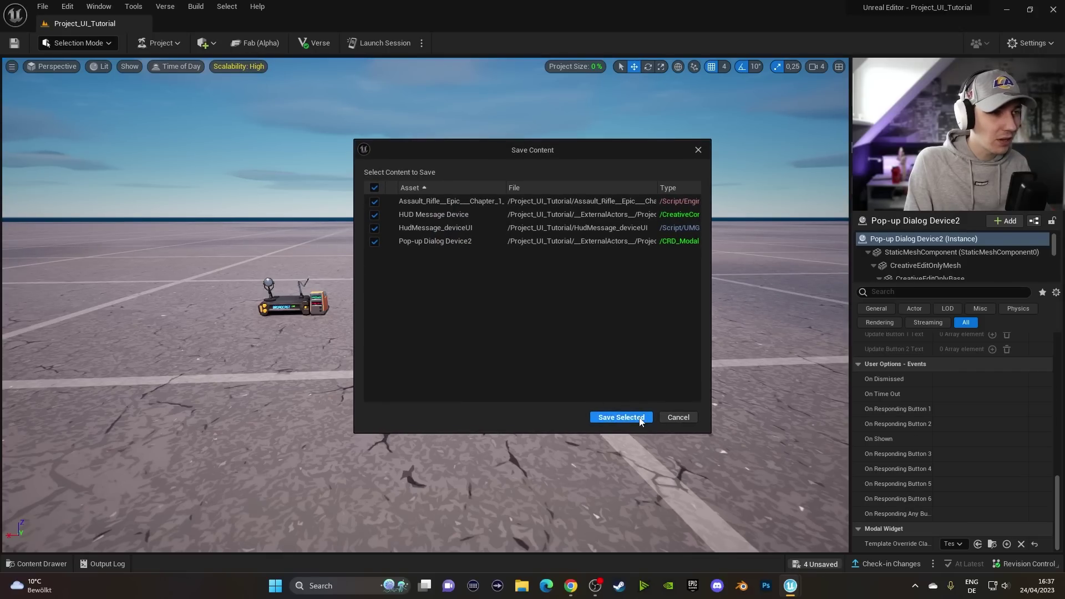
click(621, 419)
Step: Set the pop-up dialog's Auto Display to Game Start
scroll(574, 192, up, 3)
right_drag(575, 192, 592, 261)
key(e)
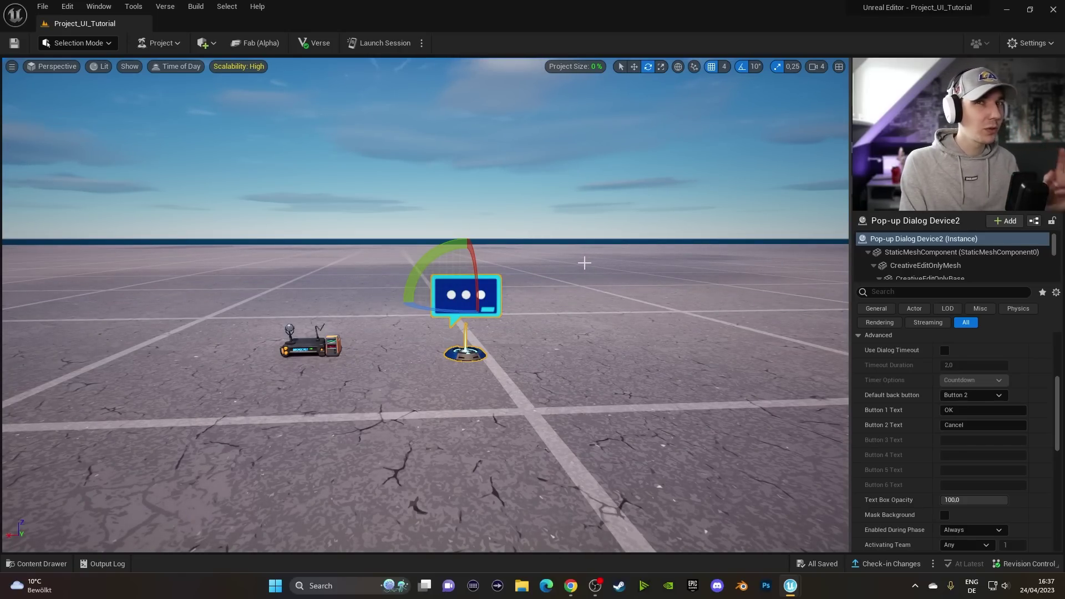
scroll(578, 273, down, 2)
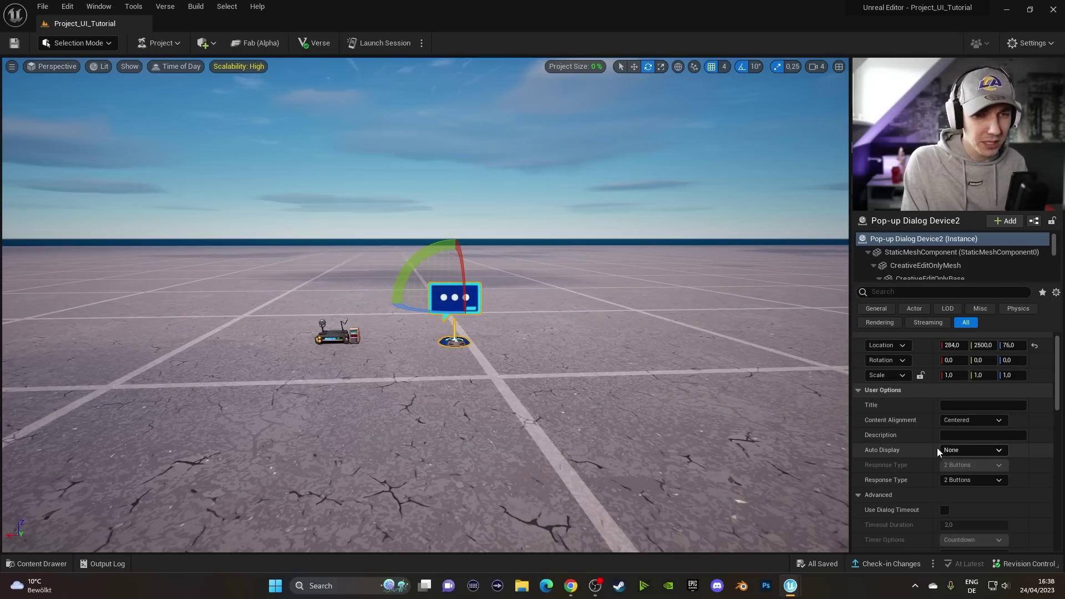
mouse_move(897, 455)
click(963, 452)
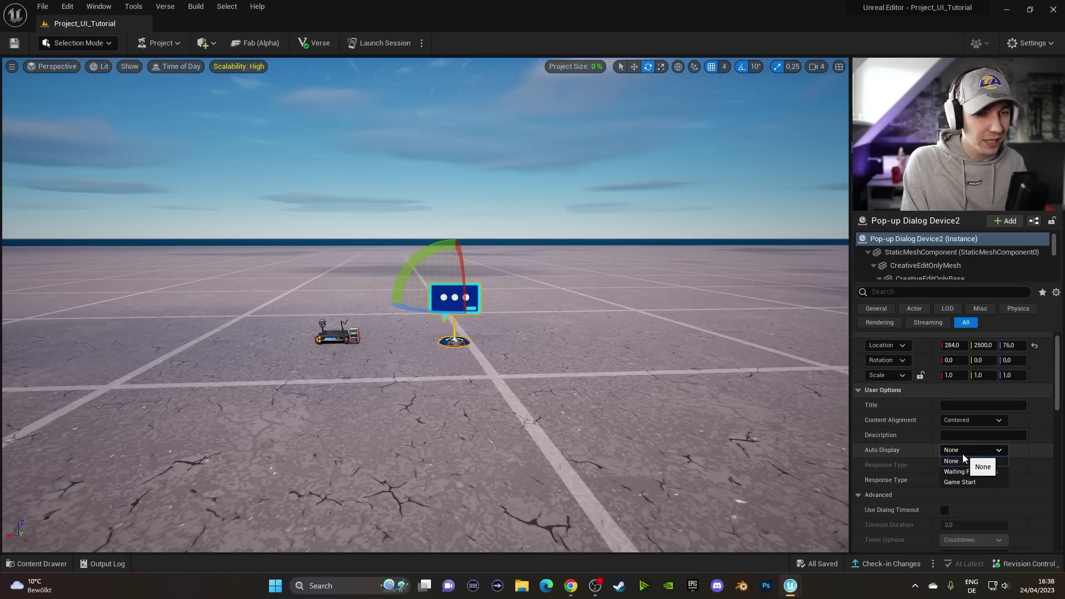
click(967, 485)
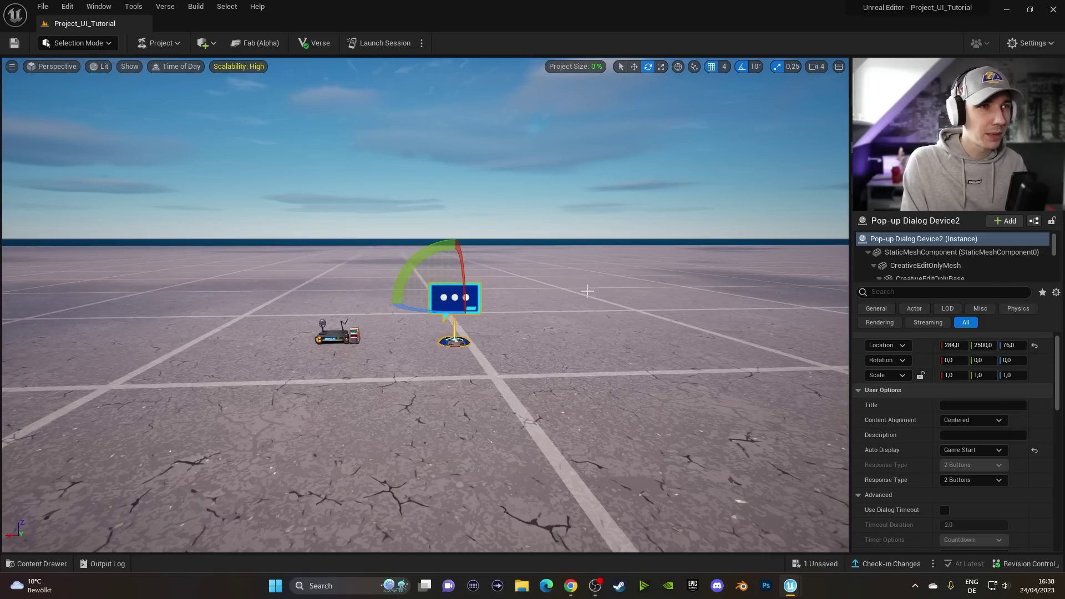
click(507, 201)
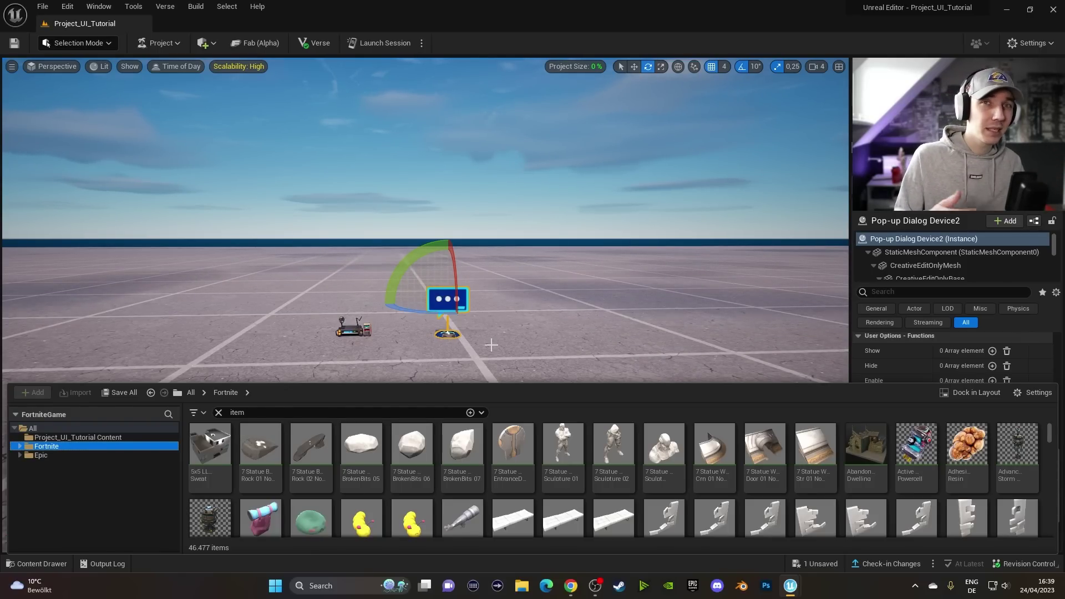
Step: Search the content drawer for 'grant' and place an Item Granter in the level
click(271, 413)
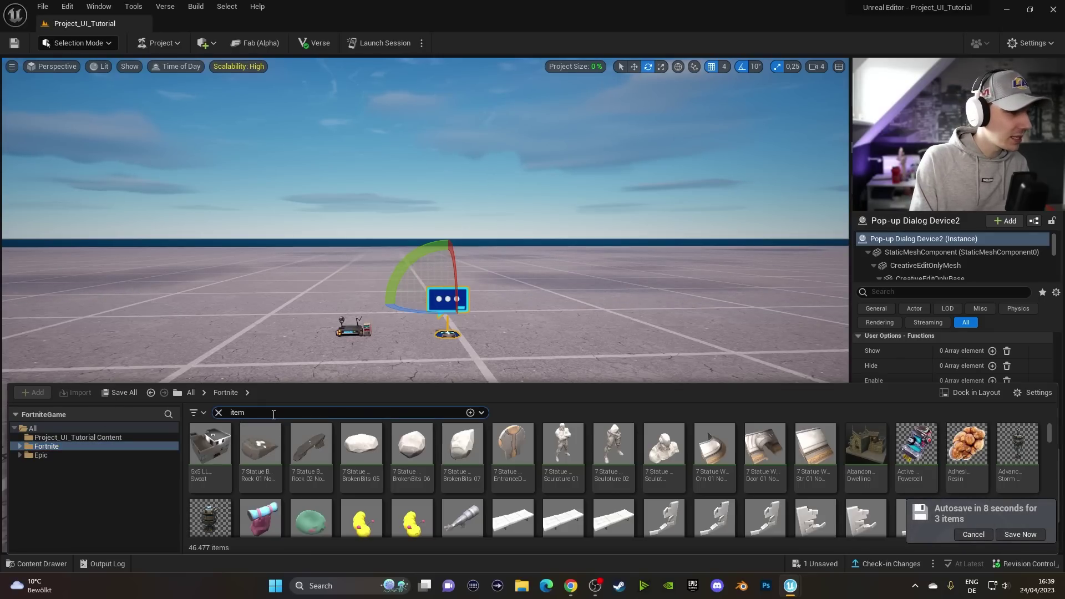
text(grant)
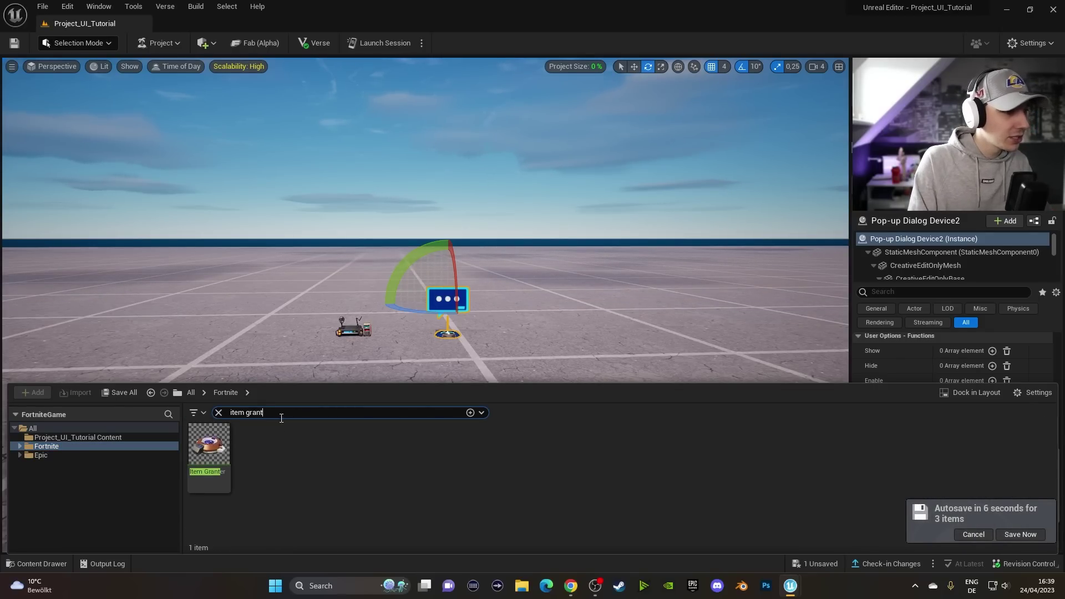
drag(211, 461, 536, 322)
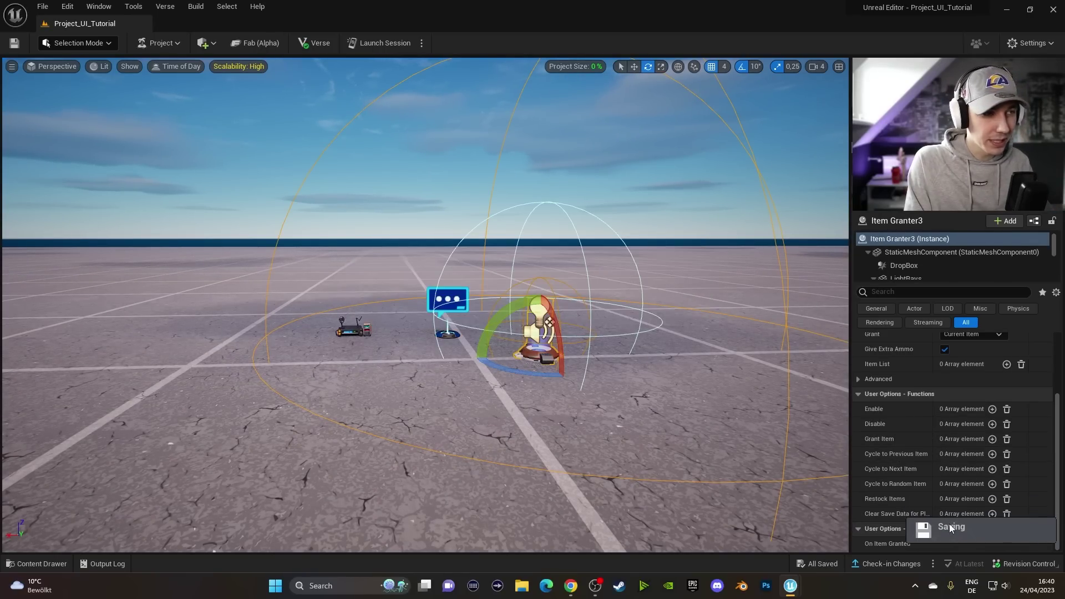
Step: Add an Item List entry to the granter set to Assault Rifle L1
click(1006, 458)
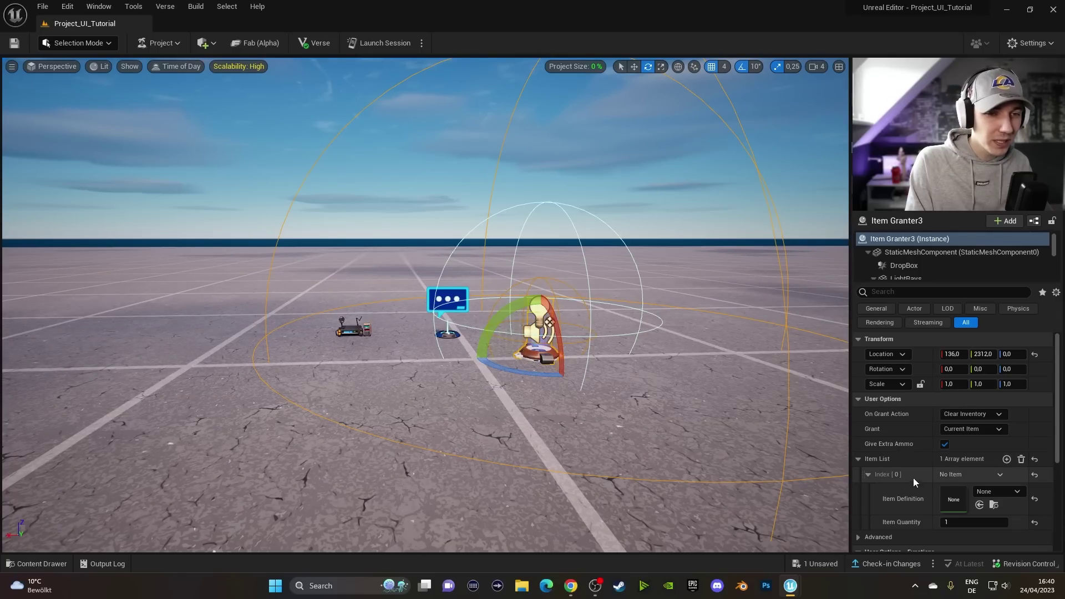
click(912, 476)
click(996, 491)
text(a)
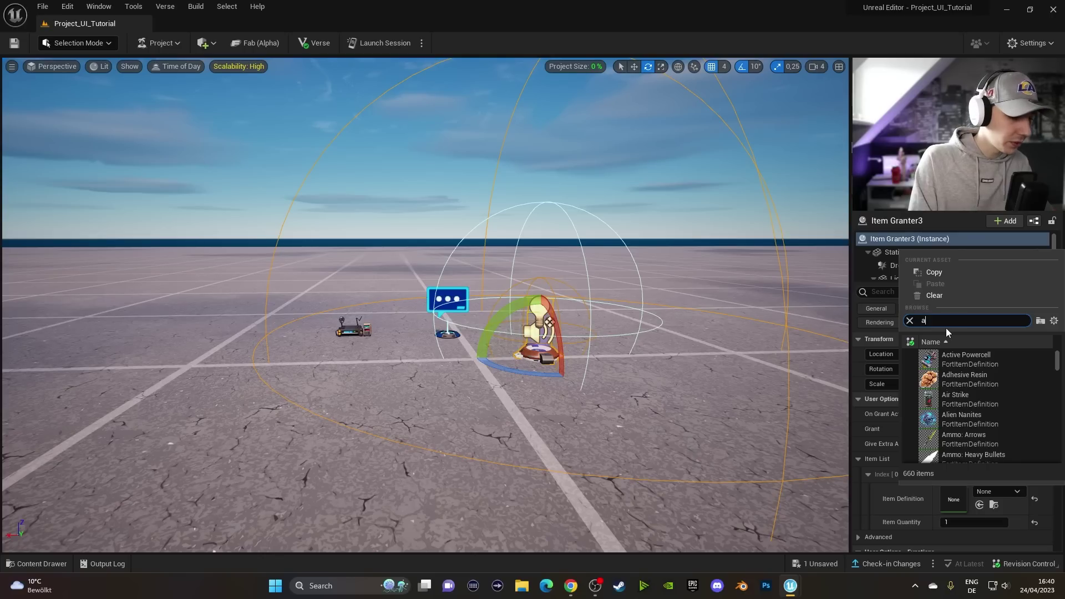
text(ss)
click(983, 381)
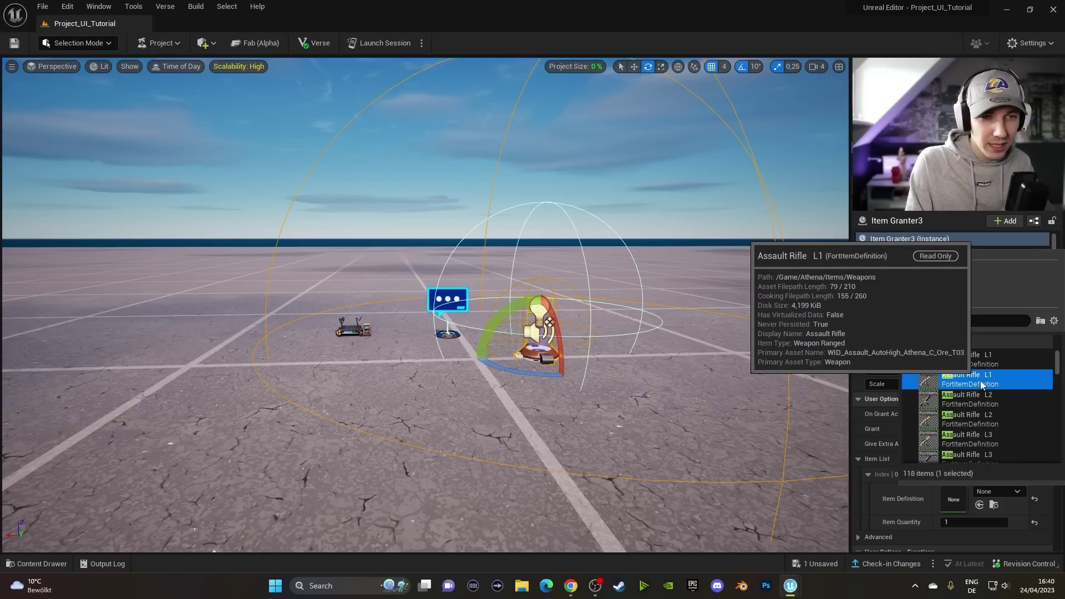
click(980, 380)
scroll(930, 437, down, 4)
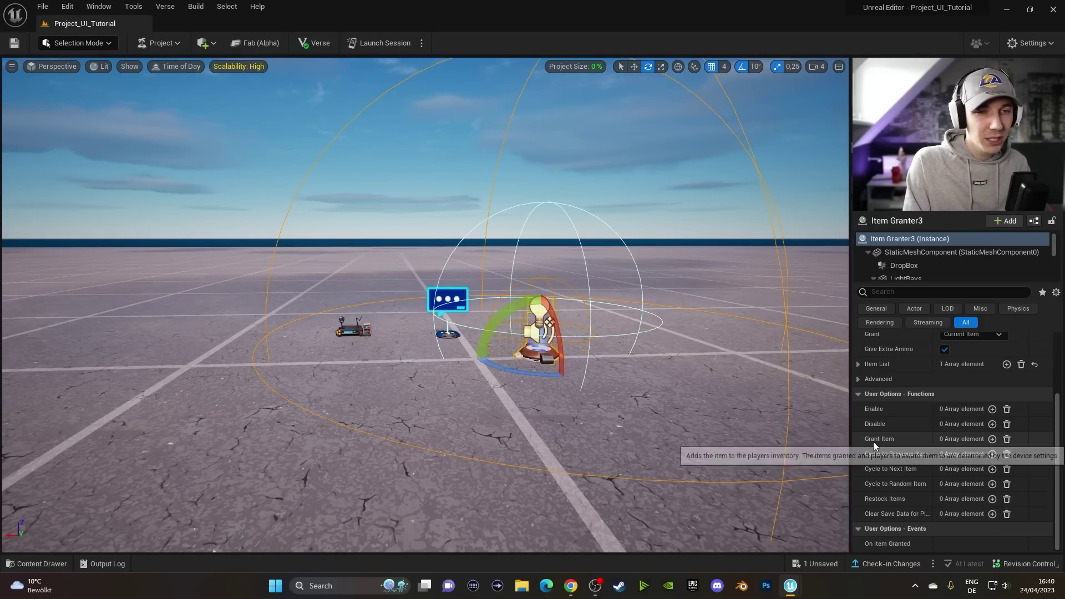
Step: Bind Grant Item to Pop-up Dialog Device2's On Responding Button 1 event
click(992, 438)
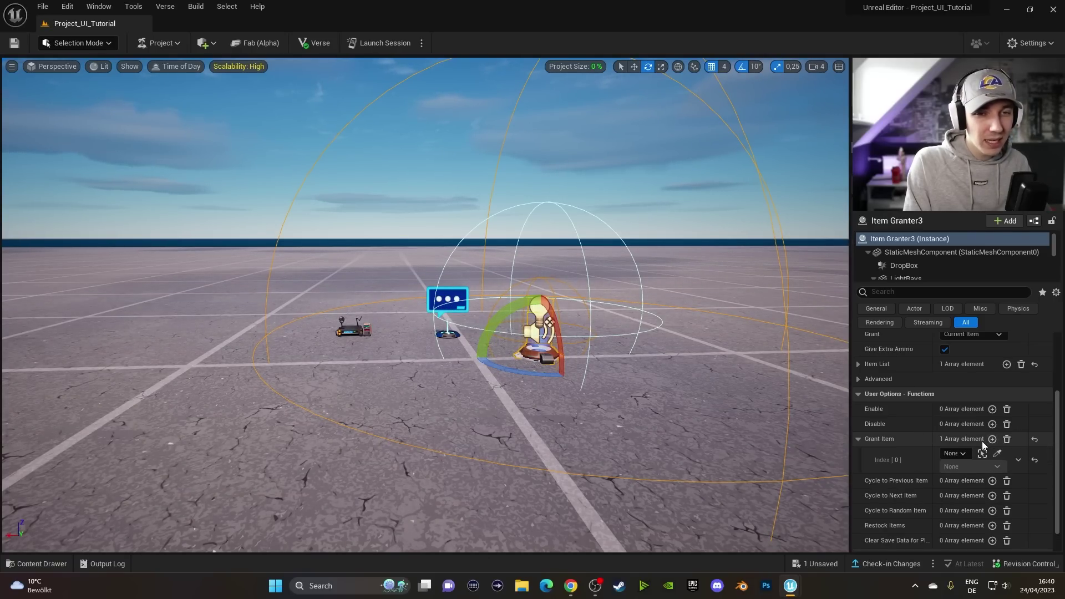
click(963, 455)
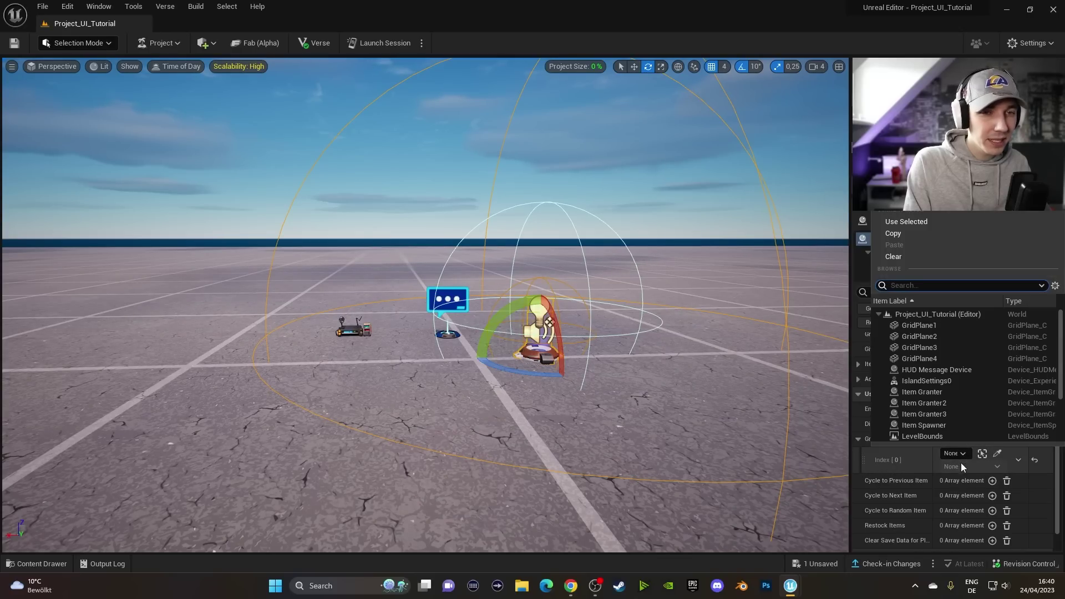
text(pop)
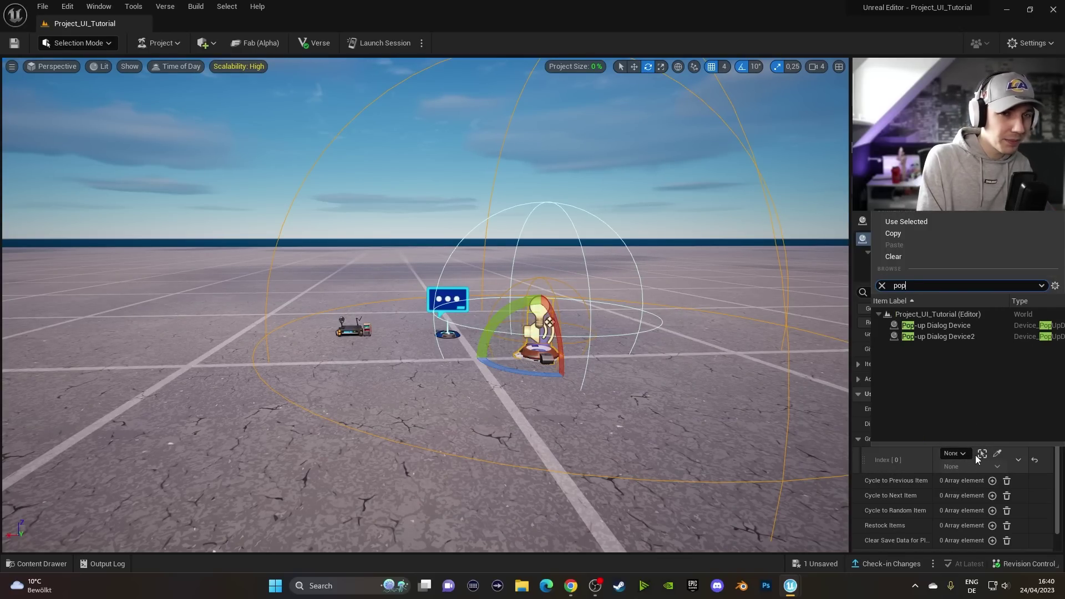
click(942, 333)
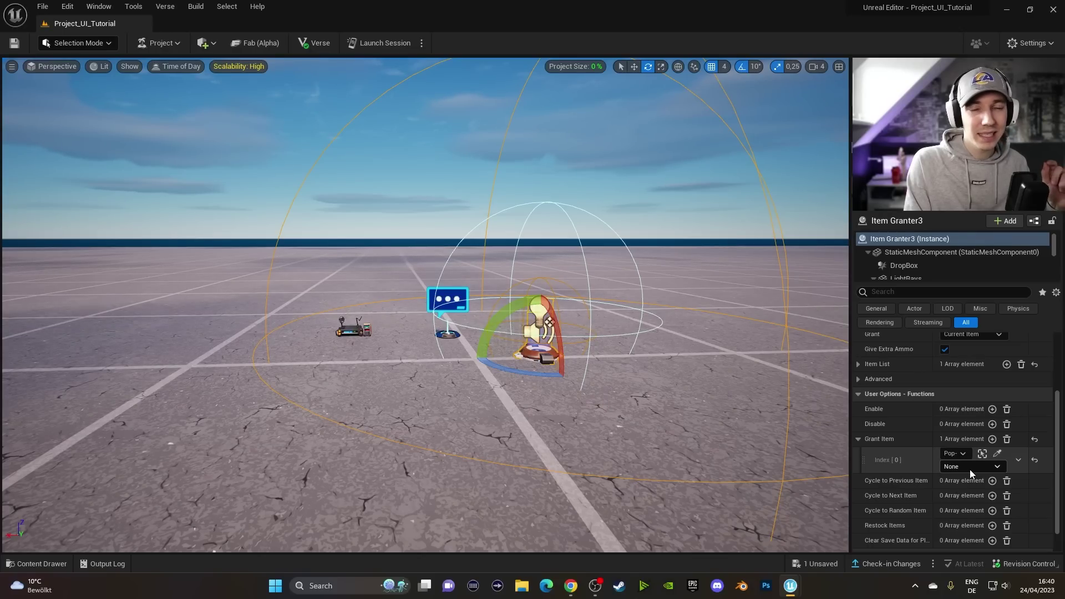
click(968, 468)
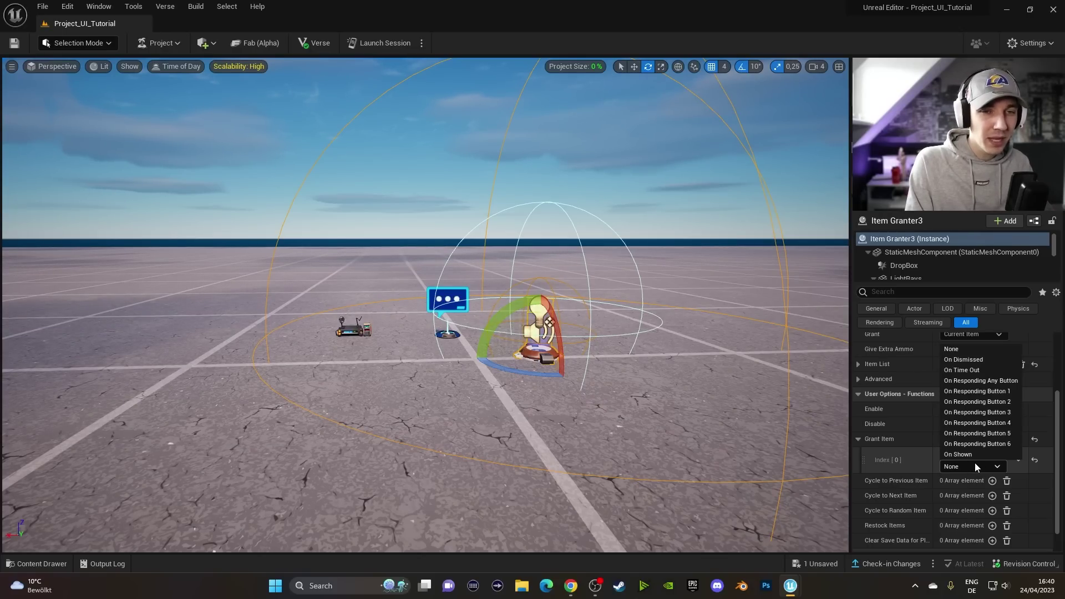
click(977, 391)
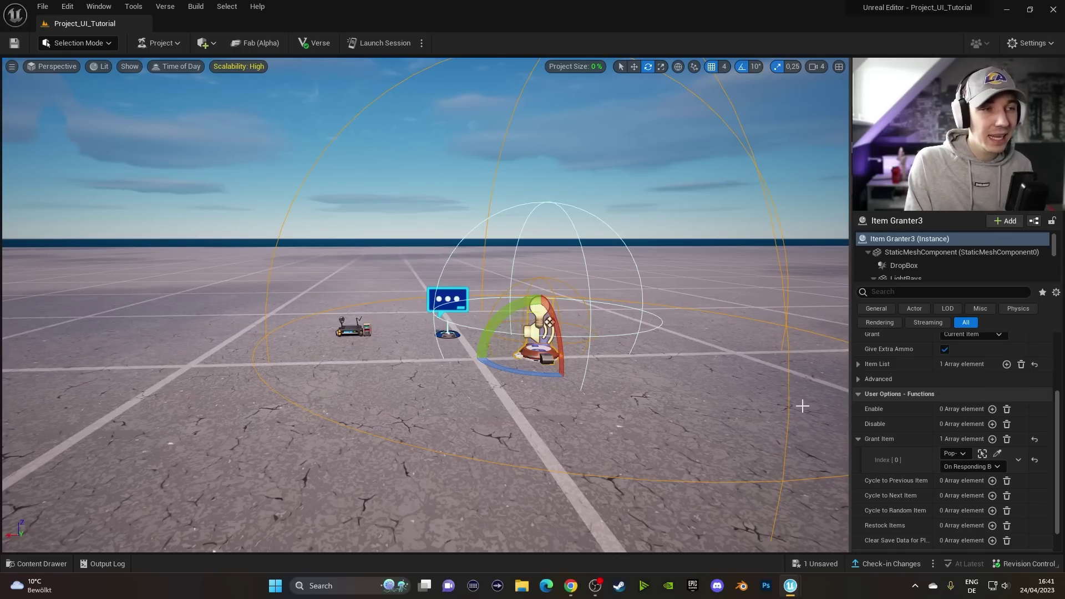
click(656, 242)
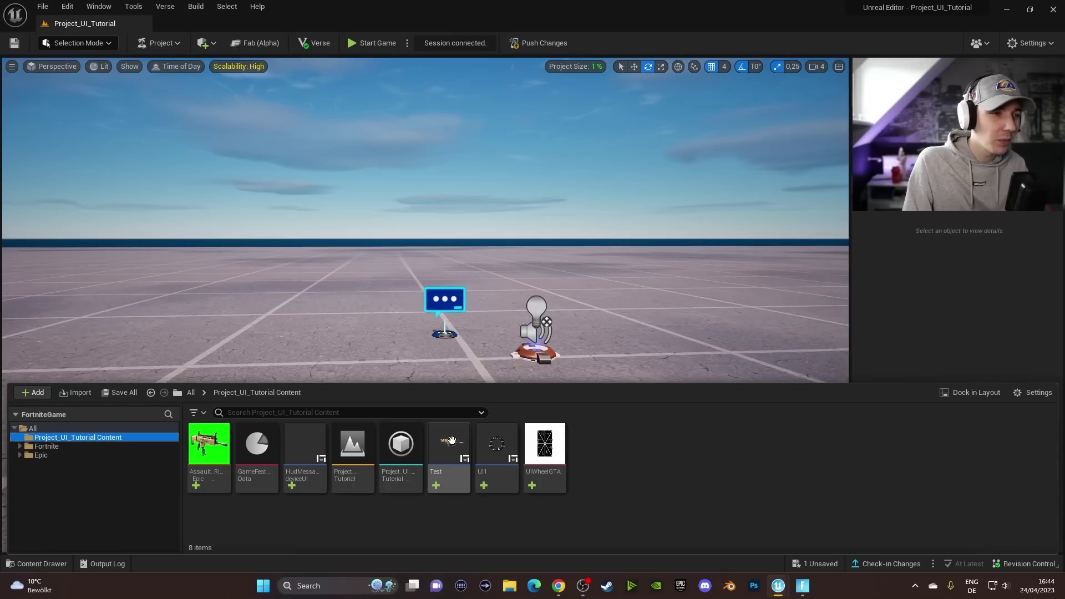
Step: Open the Test widget and select its SCAR button
double_click(452, 441)
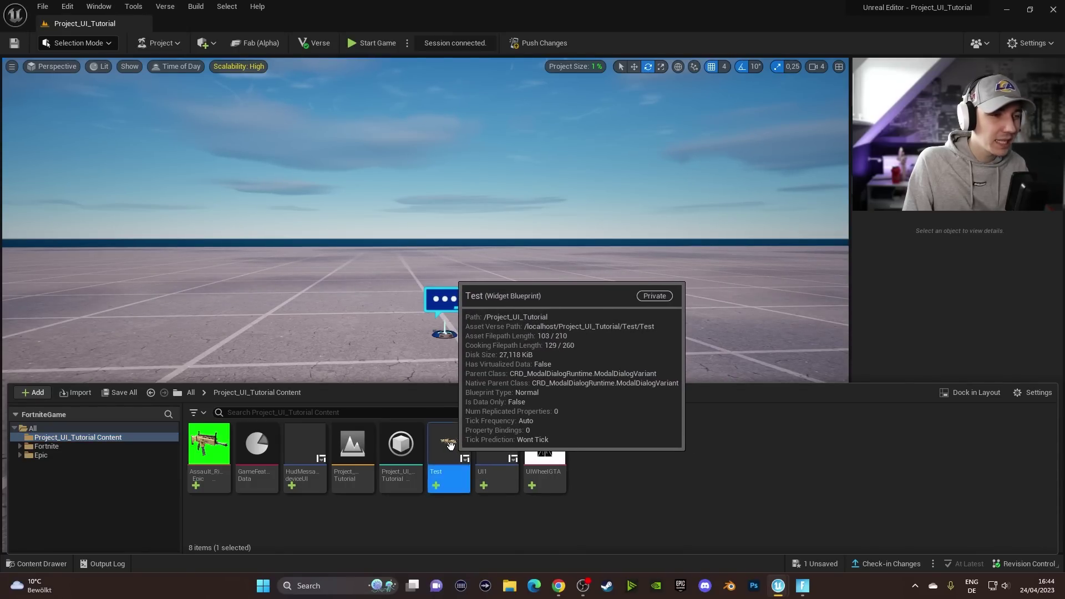
click(588, 254)
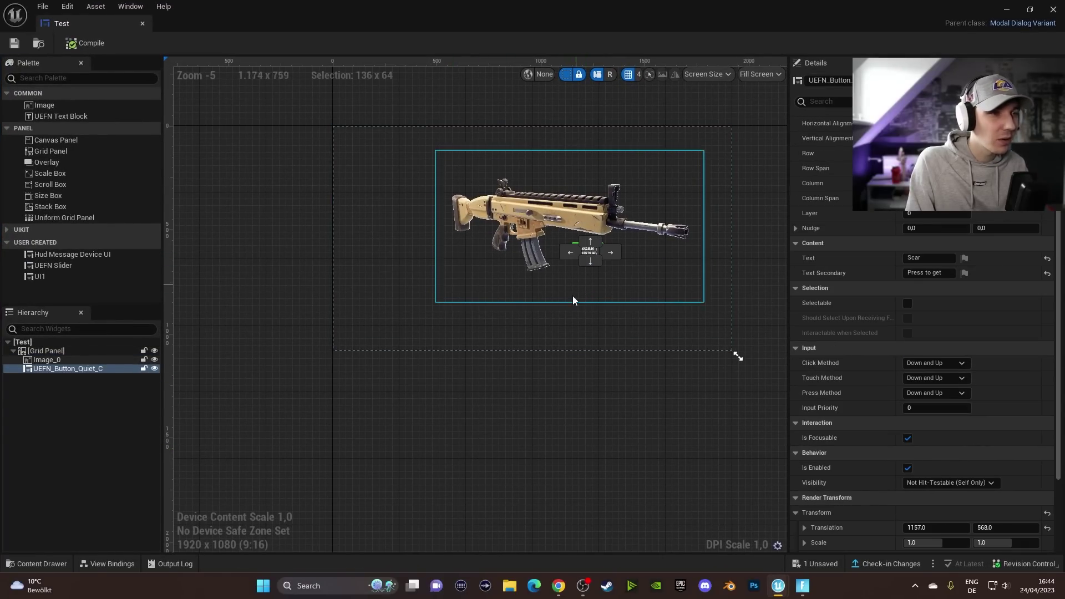
click(499, 333)
click(588, 254)
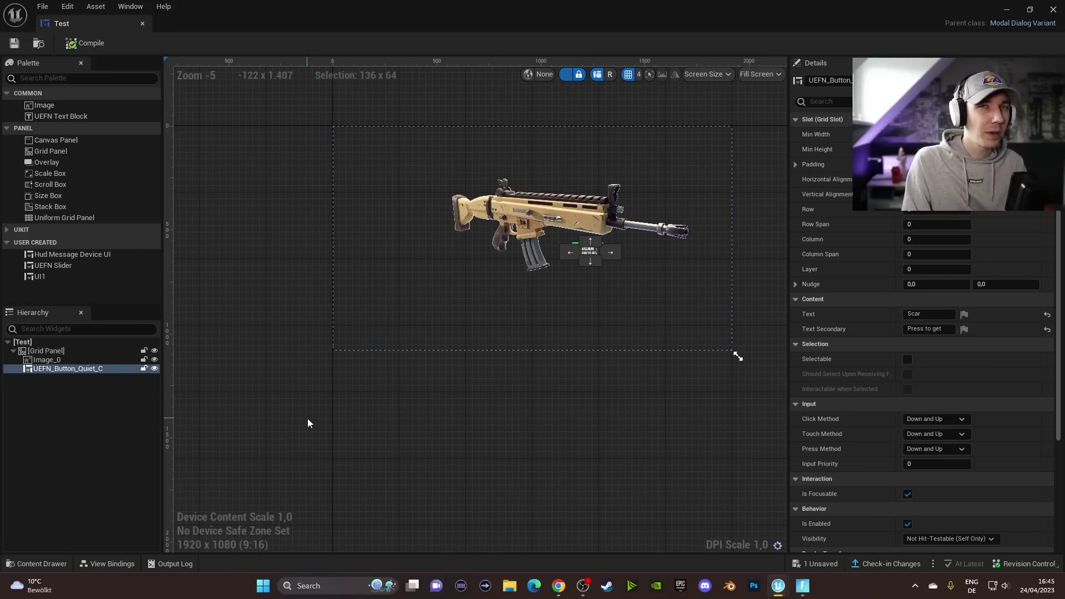
Step: Add CreativeModalDialogViewmodel to the widget from View Bindings
click(109, 564)
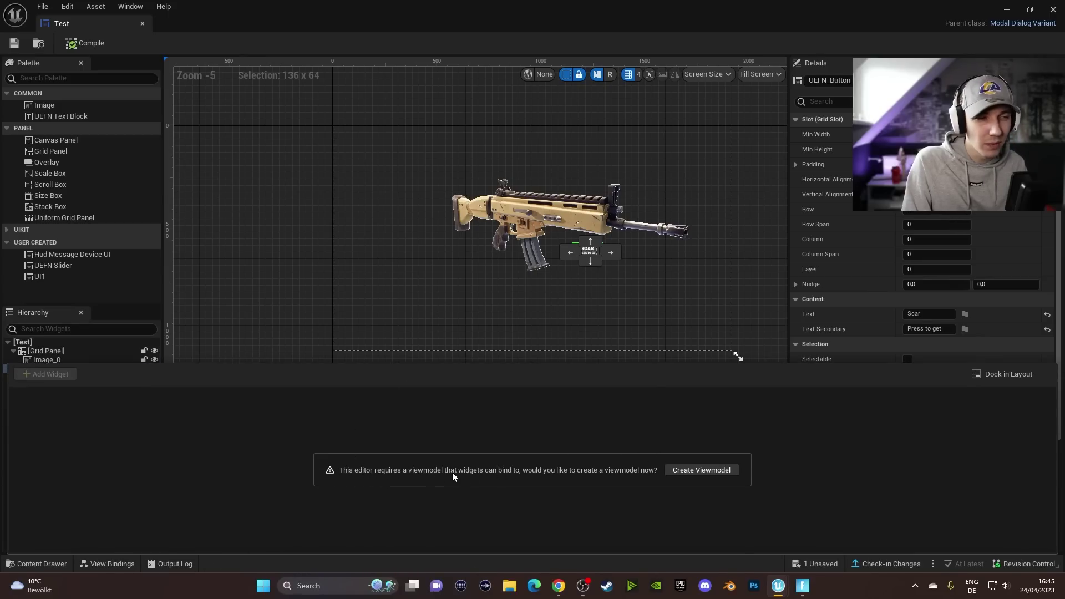
click(689, 472)
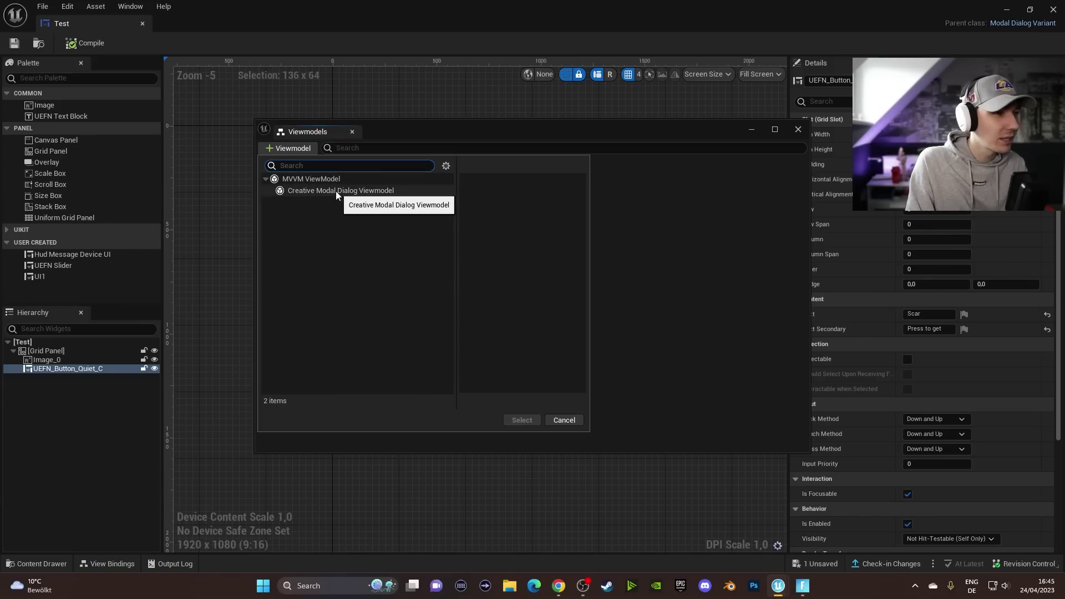
click(335, 190)
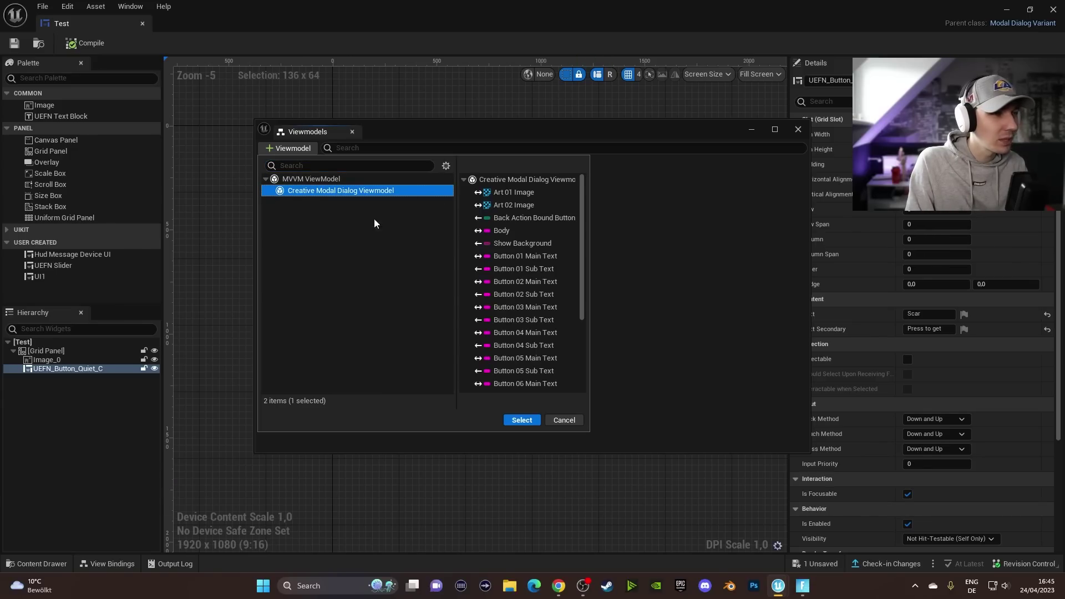
click(522, 420)
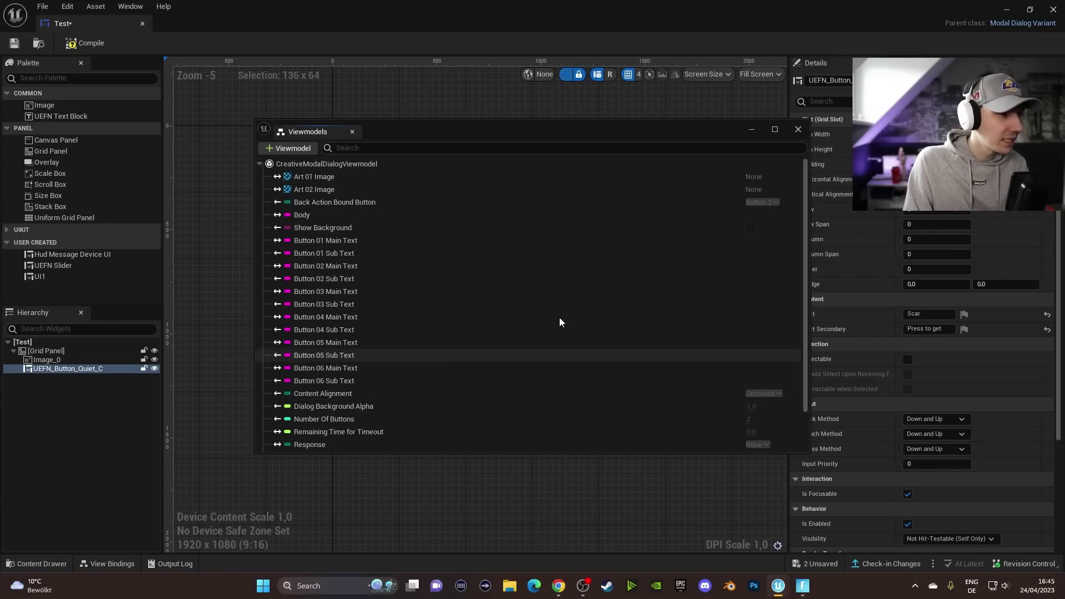
click(797, 129)
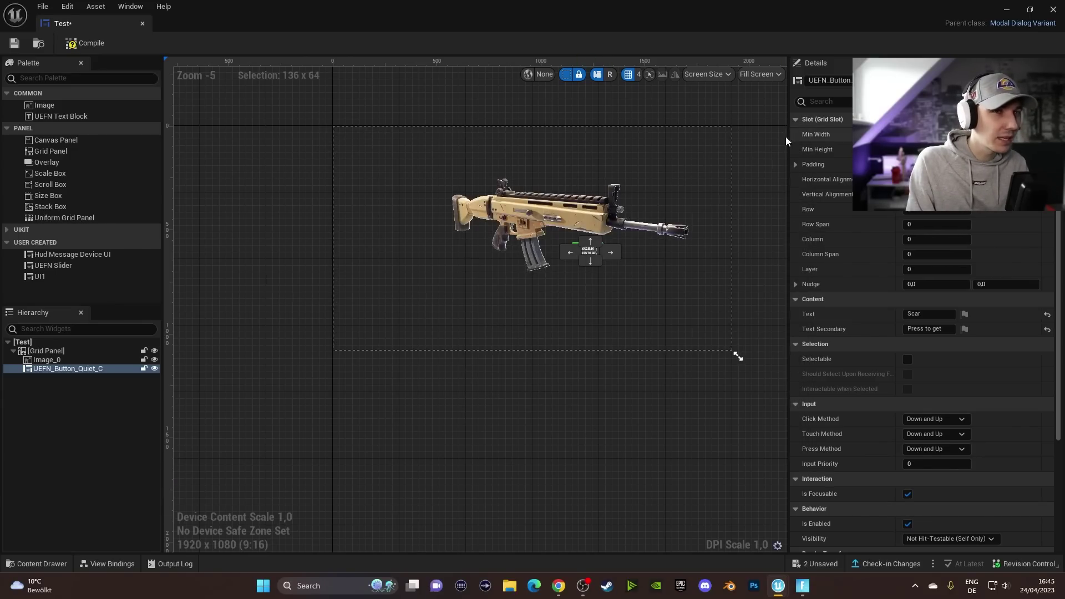
Step: Add a binding for UEFN_Button_Quiet_C with direction One Way To View Model
click(105, 563)
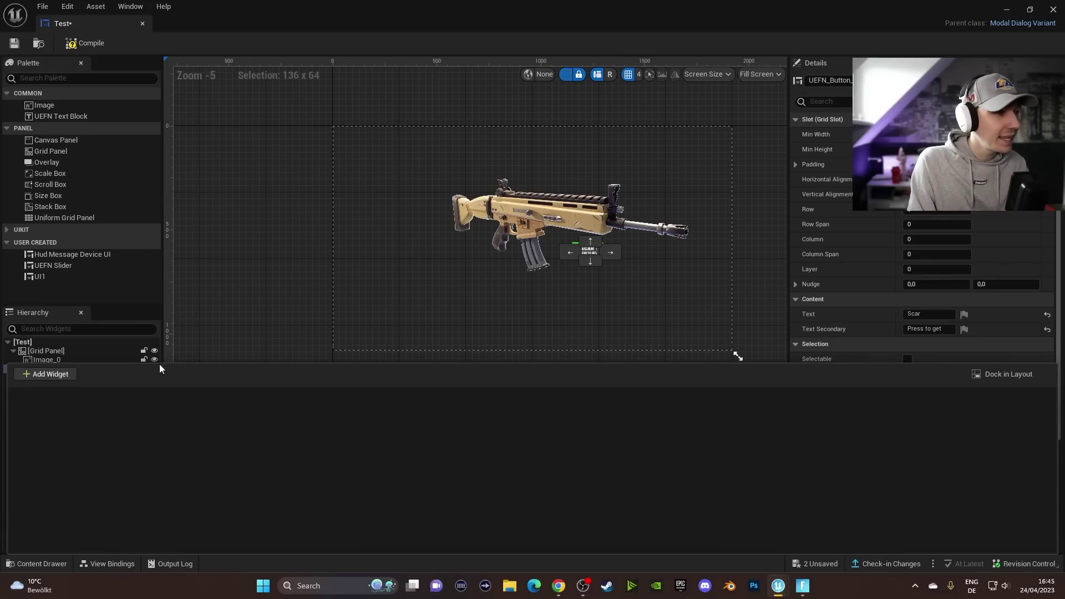
drag(159, 363, 50, 309)
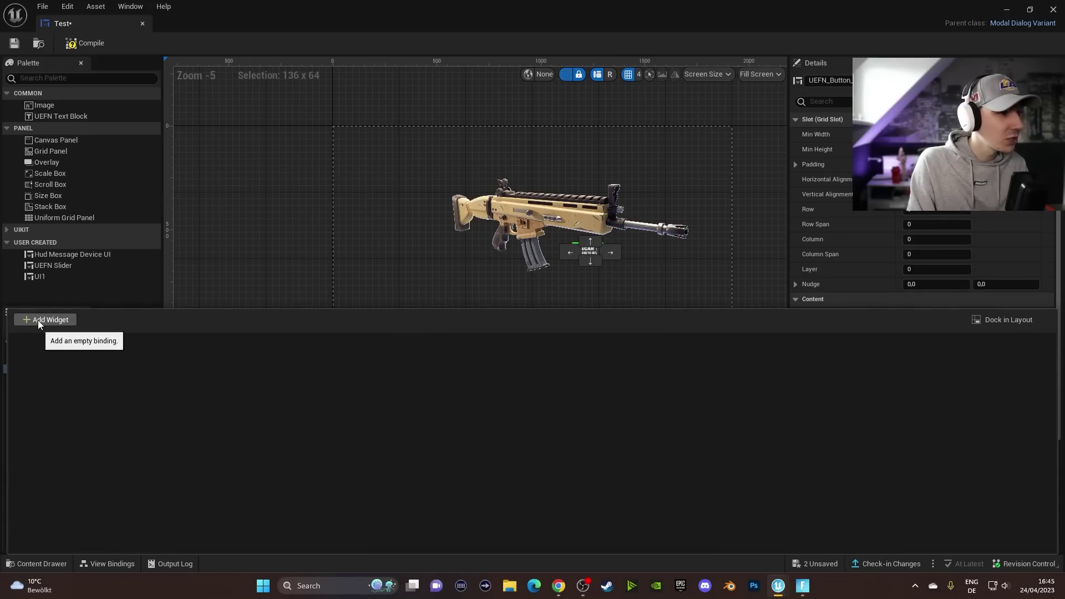
click(38, 321)
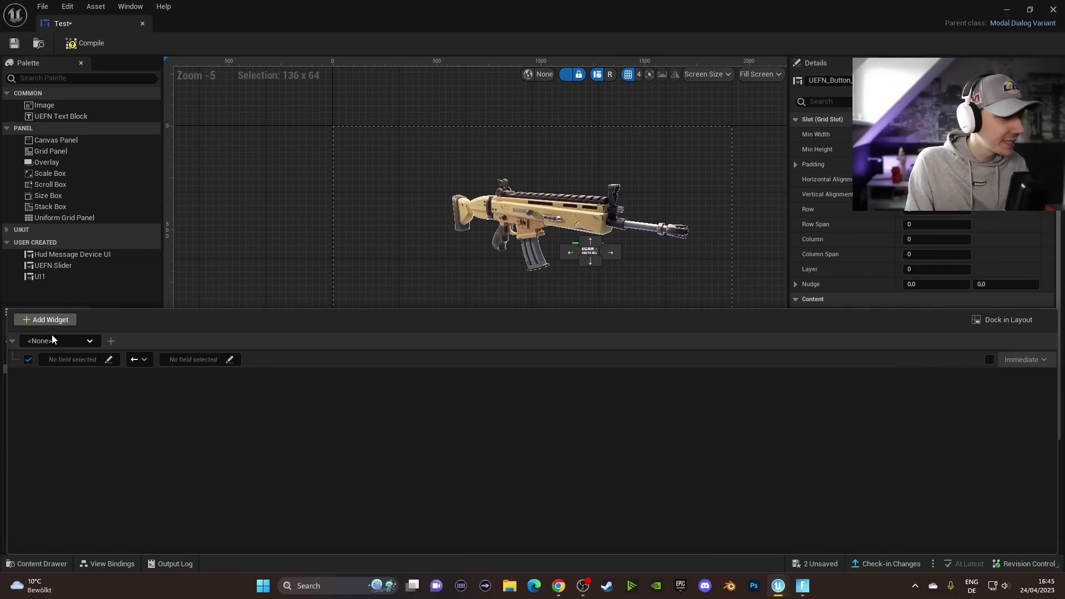
click(66, 340)
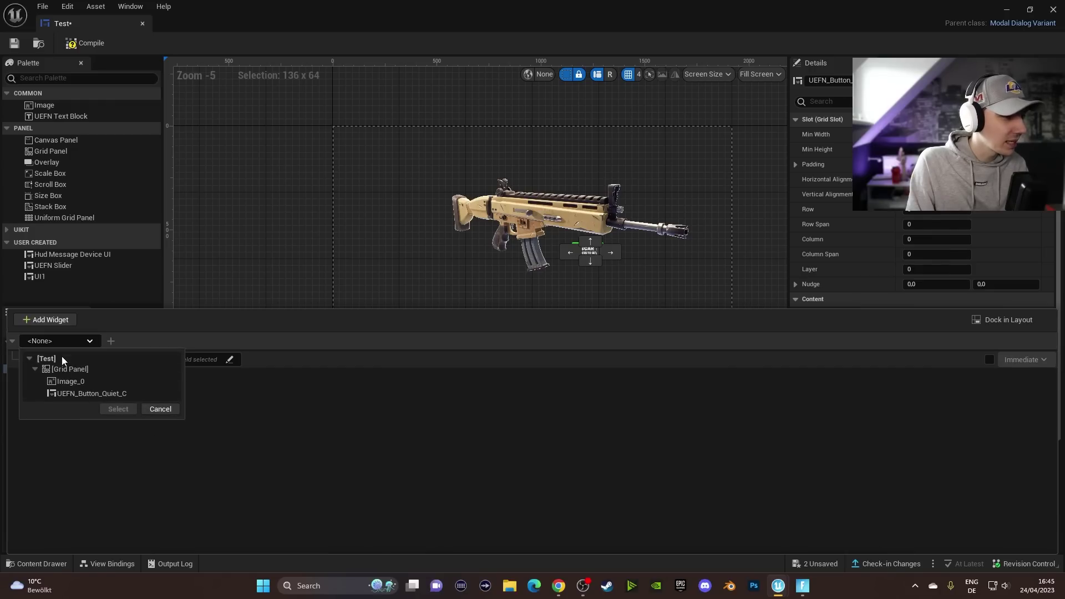
click(88, 395)
click(118, 409)
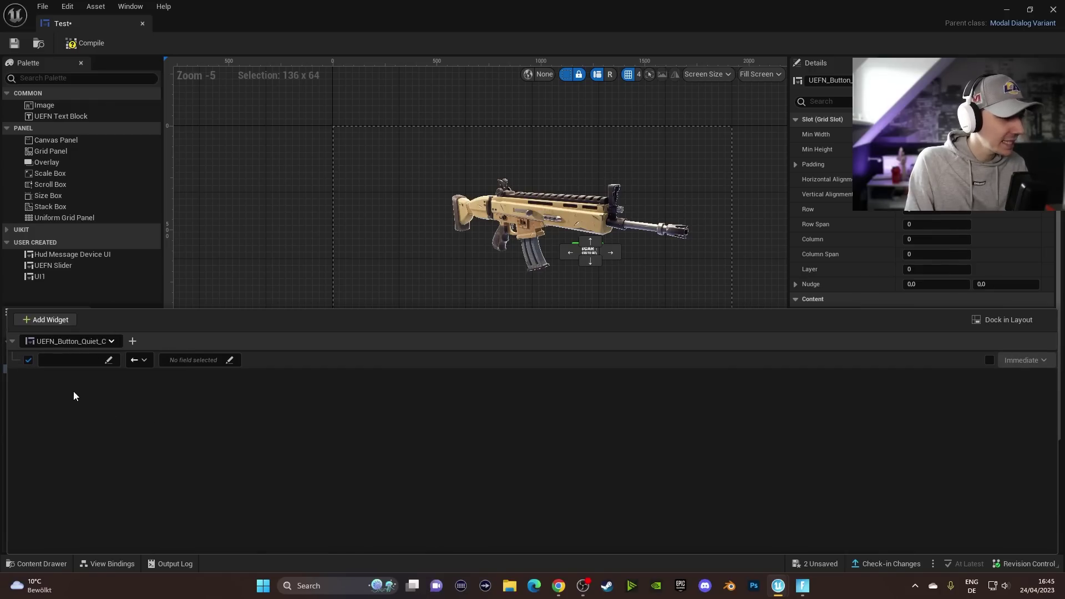
click(138, 361)
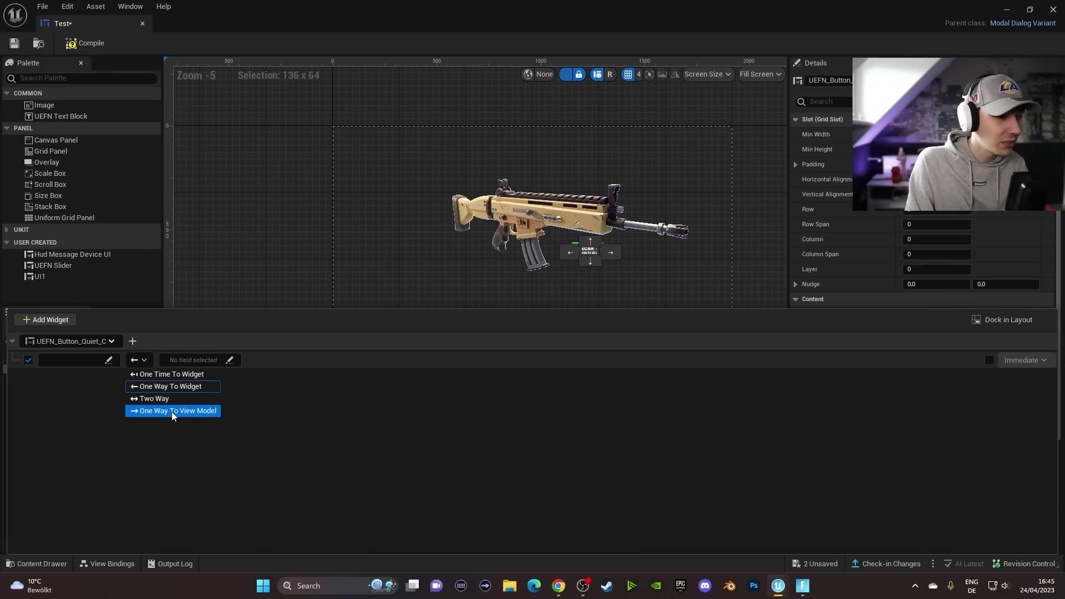
click(172, 411)
Step: Route the binding through Get Response Button 1 to the viewmodel's Response field
click(72, 359)
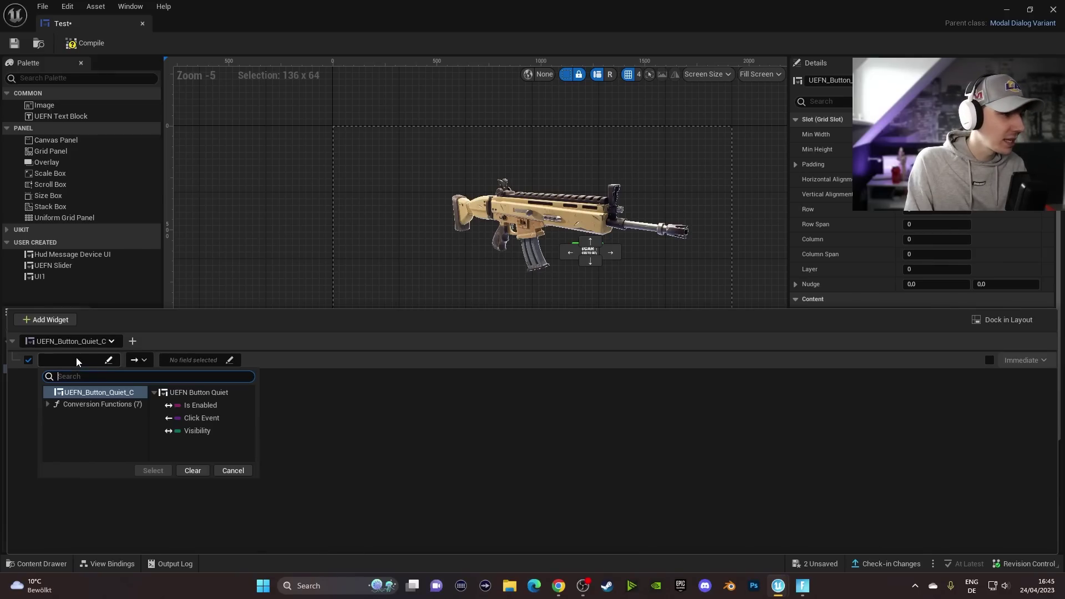
click(112, 406)
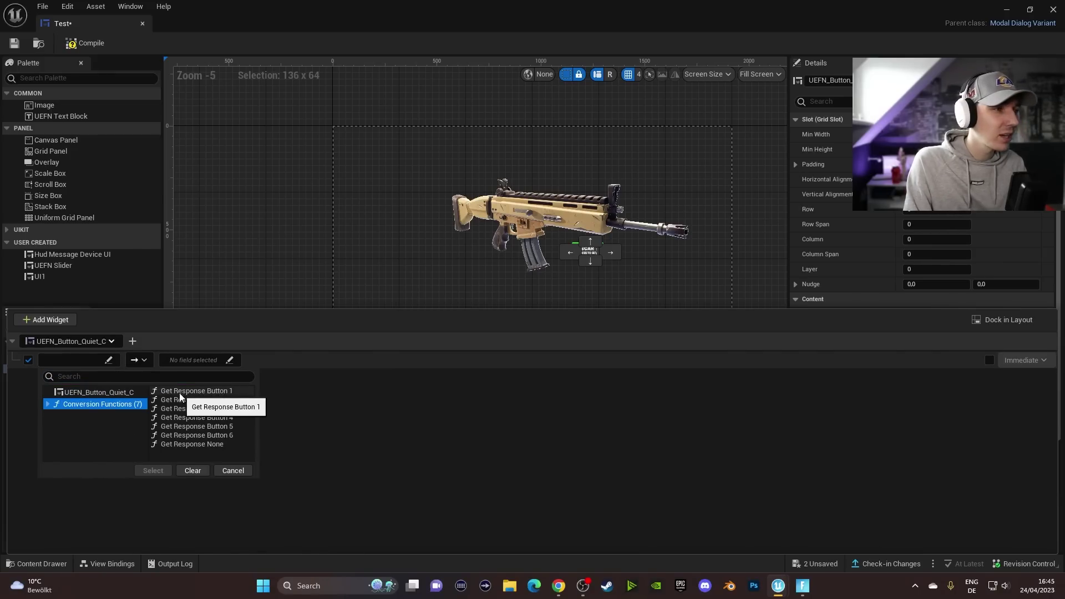
click(209, 391)
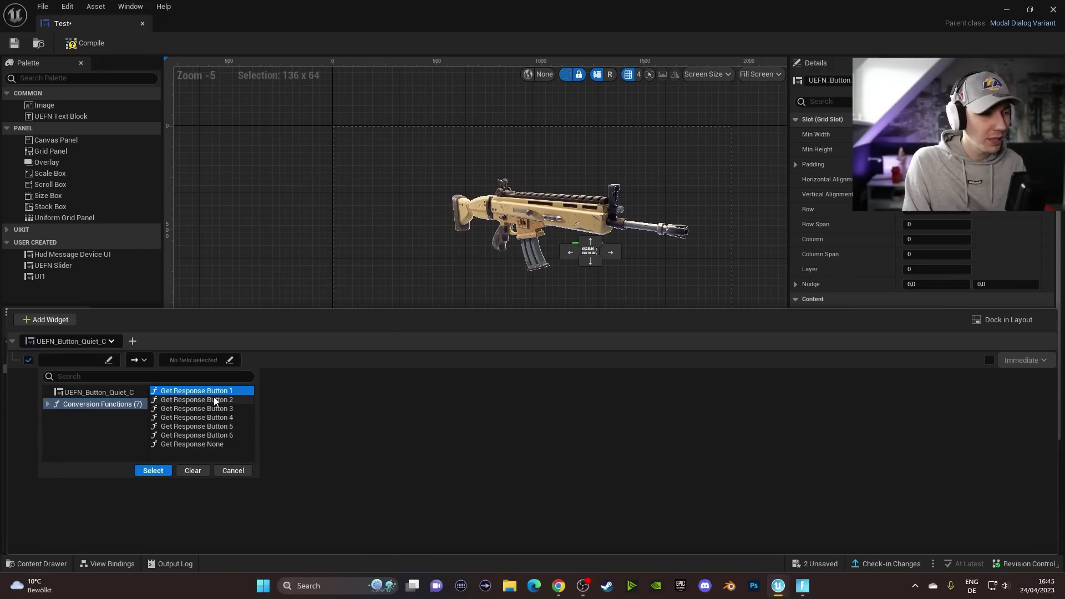
click(161, 472)
click(209, 358)
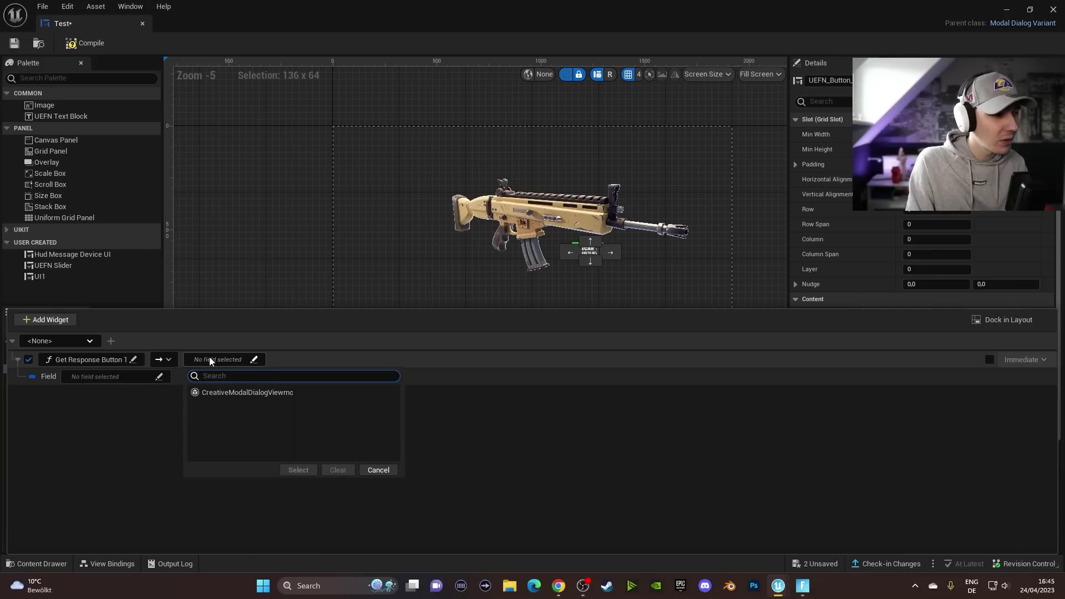
click(231, 393)
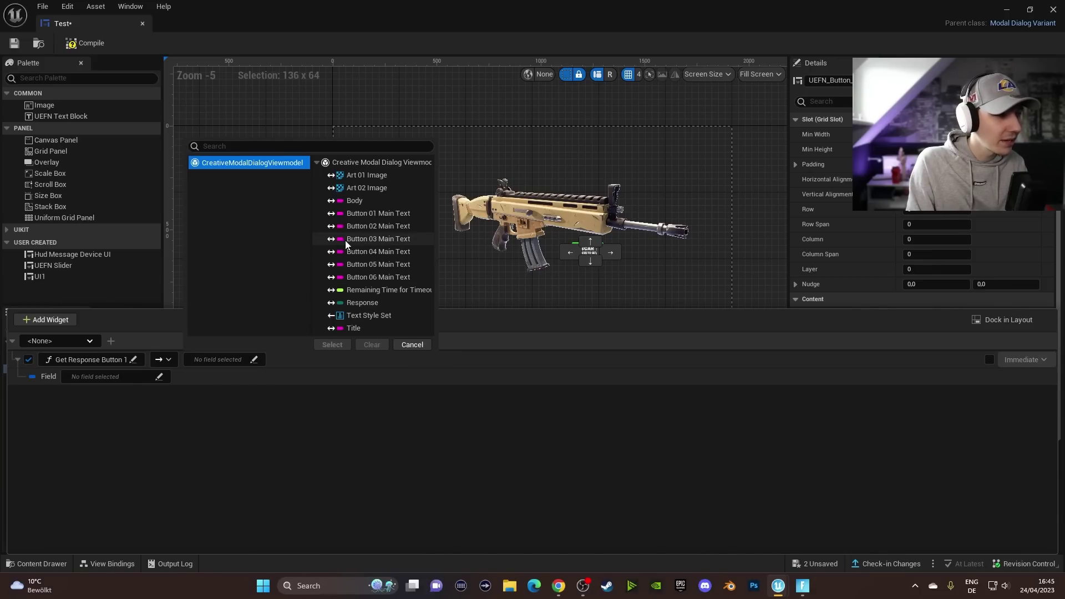
click(363, 303)
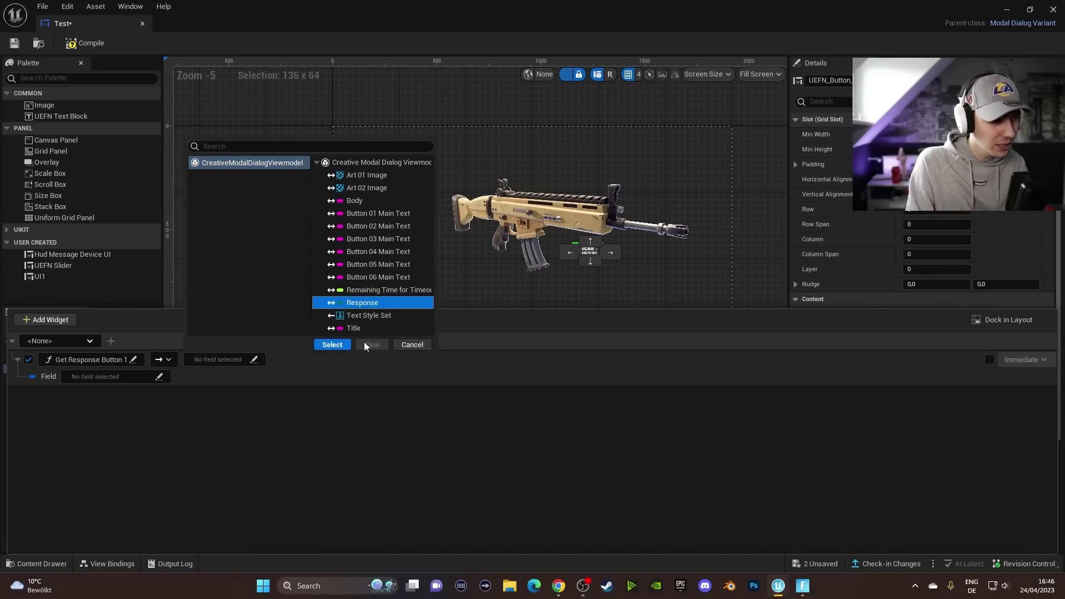
click(332, 345)
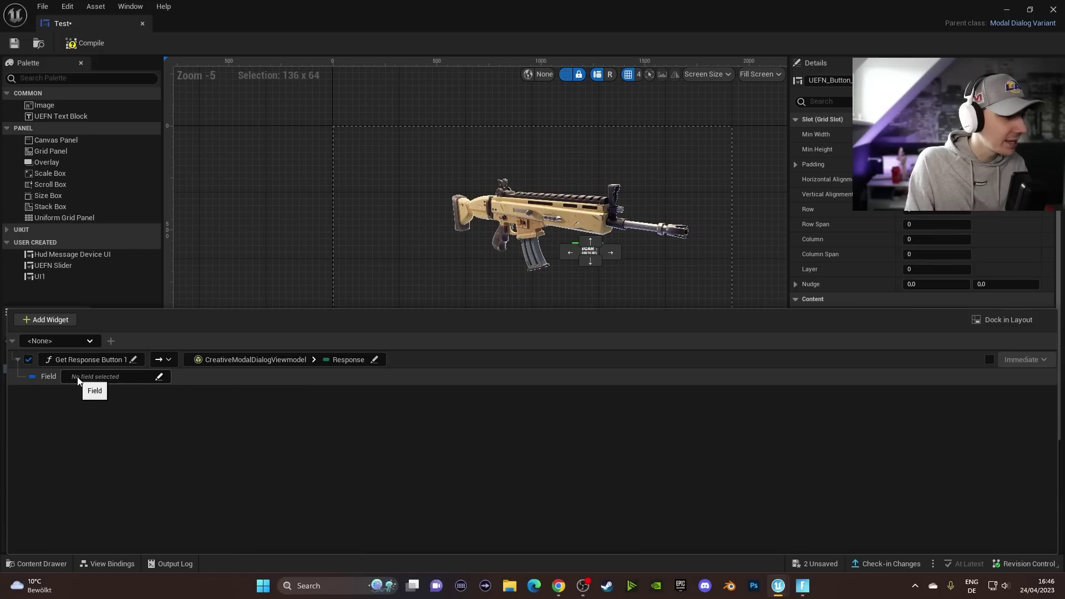
Step: Feed the Quiet button's Click Event into the Get Response Button 1 input
click(97, 377)
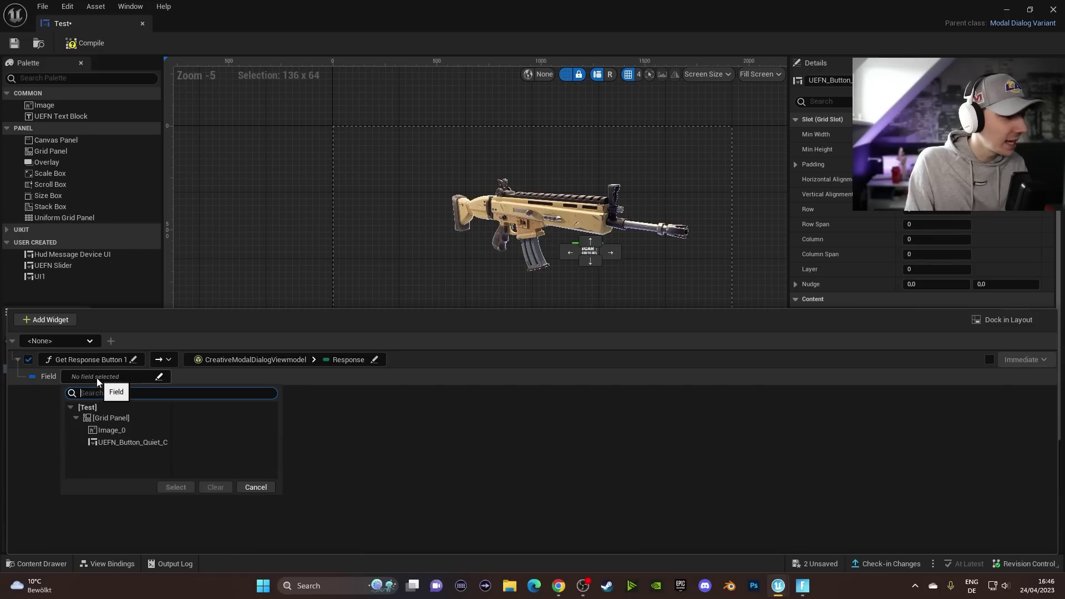
click(135, 442)
click(210, 421)
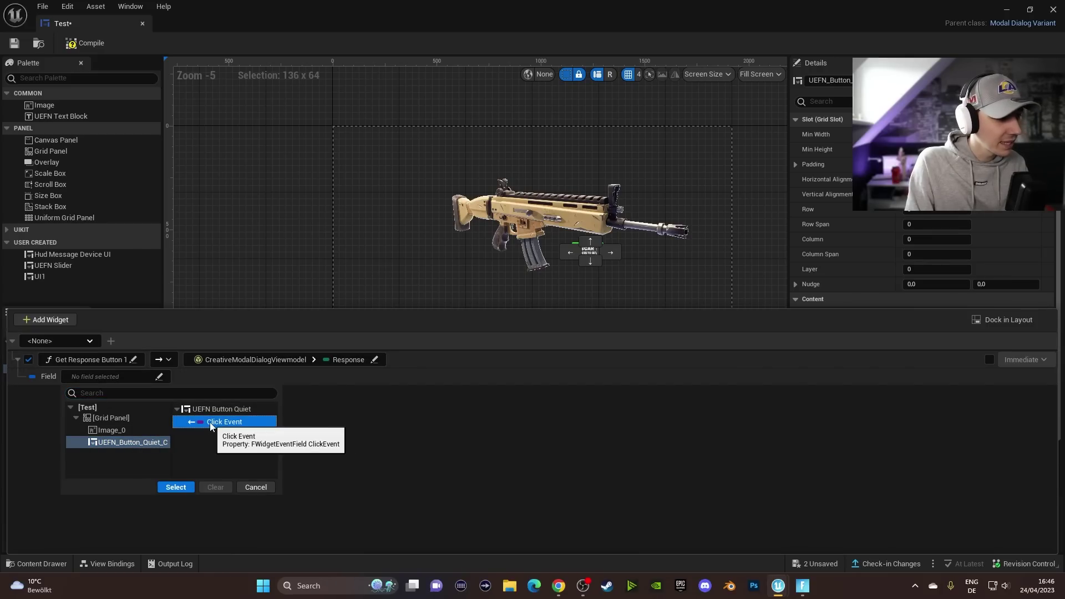
click(181, 487)
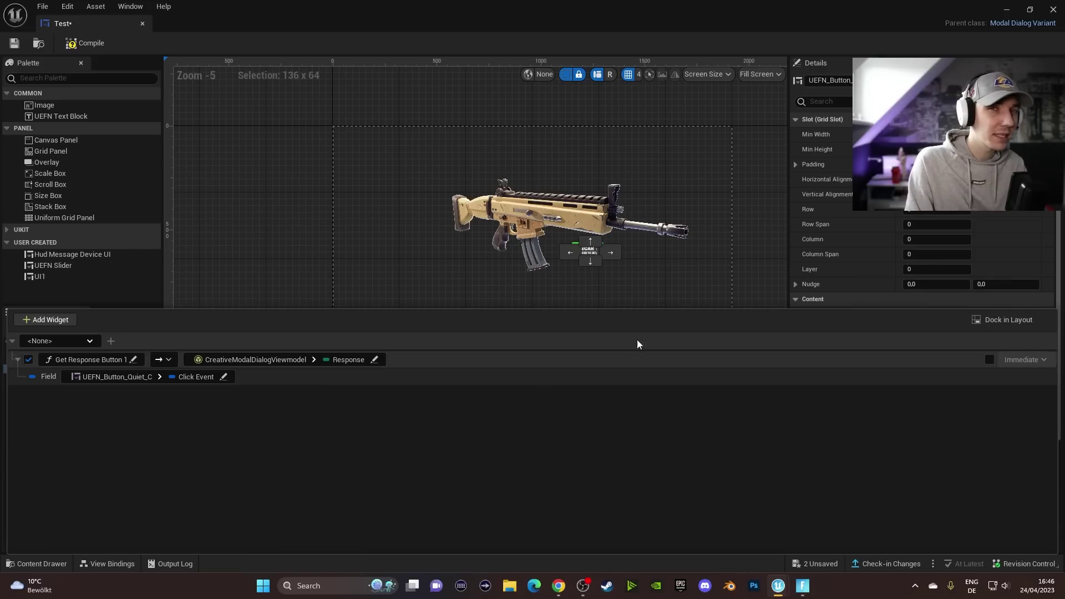
Step: Compile and save the Test widget, then save the HUD Message Device change
click(87, 45)
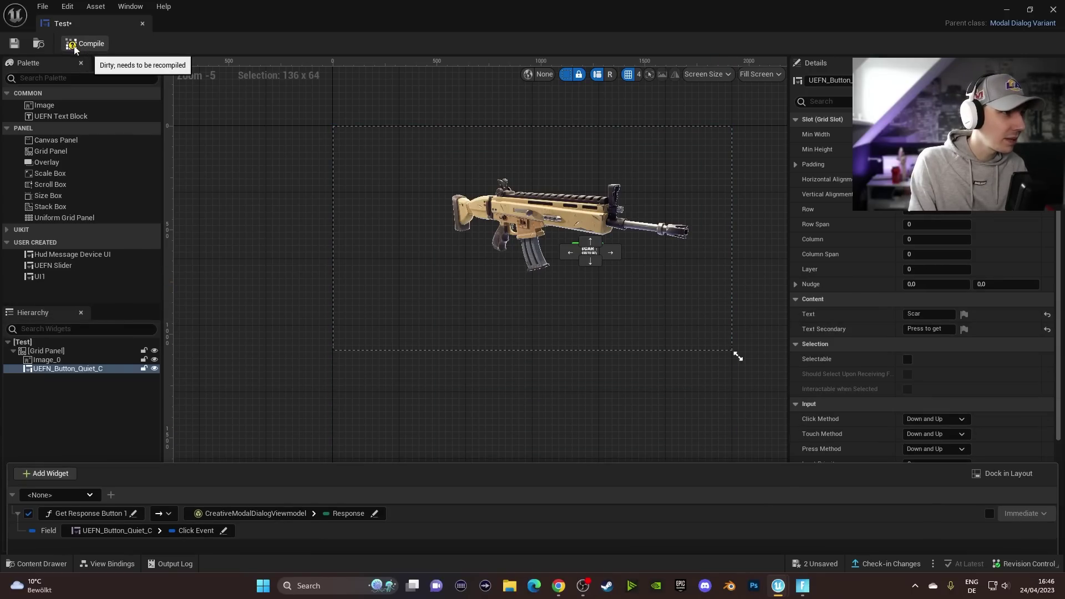
click(16, 44)
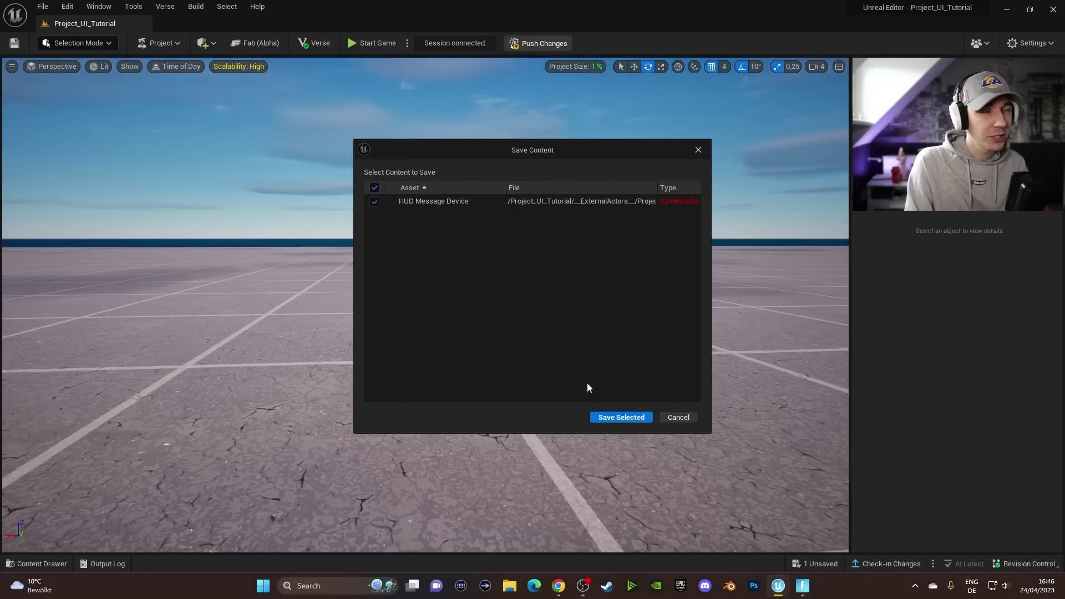
click(622, 418)
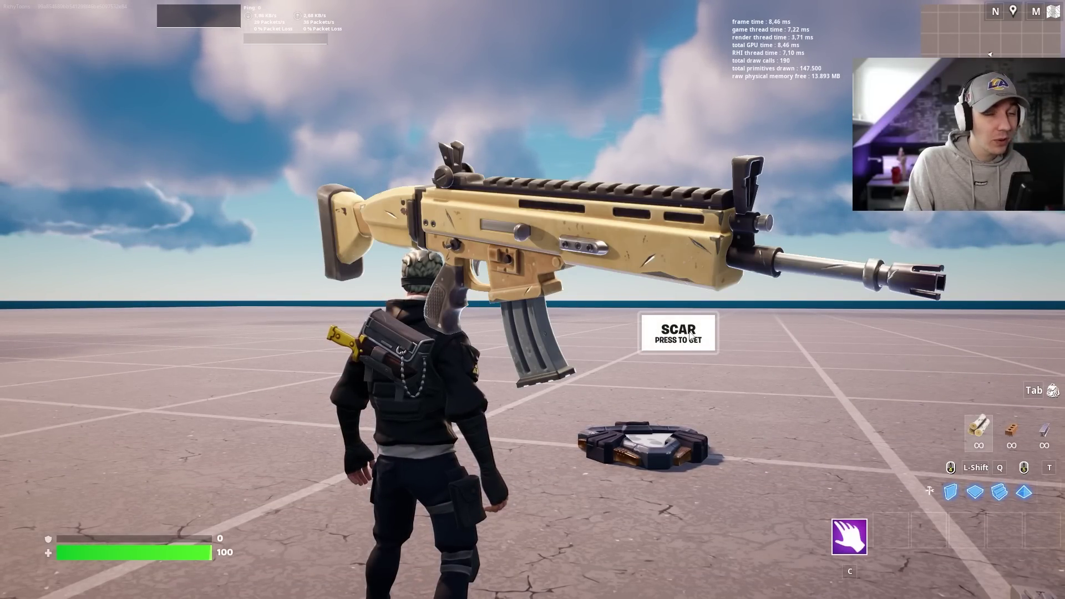
Step: Claim the SCAR, take a pistol and sniper from the weapon wheel, then equip the pistol
click(691, 335)
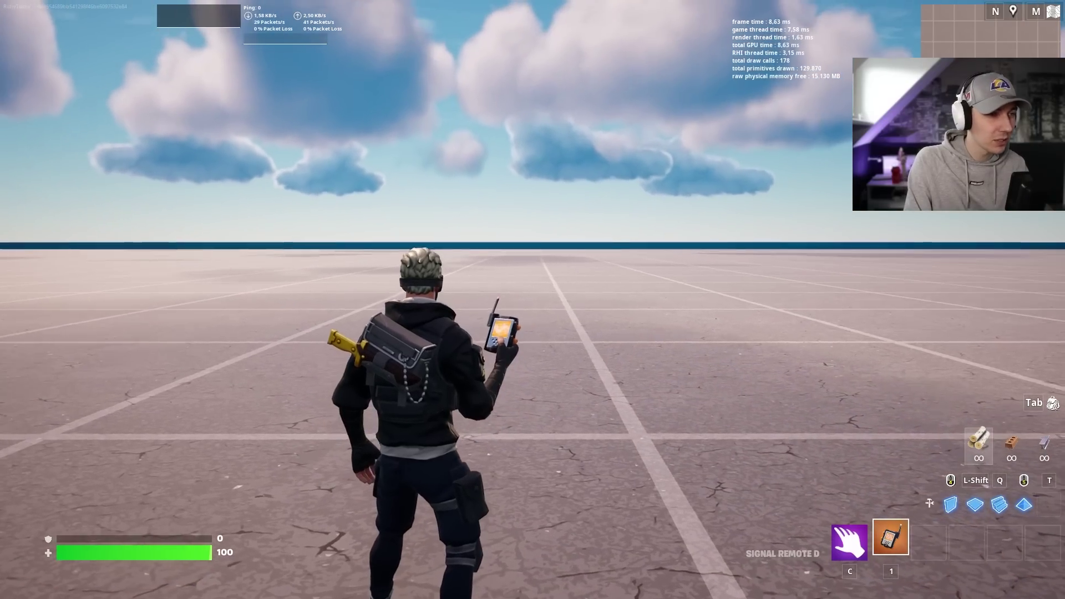
click(531, 307)
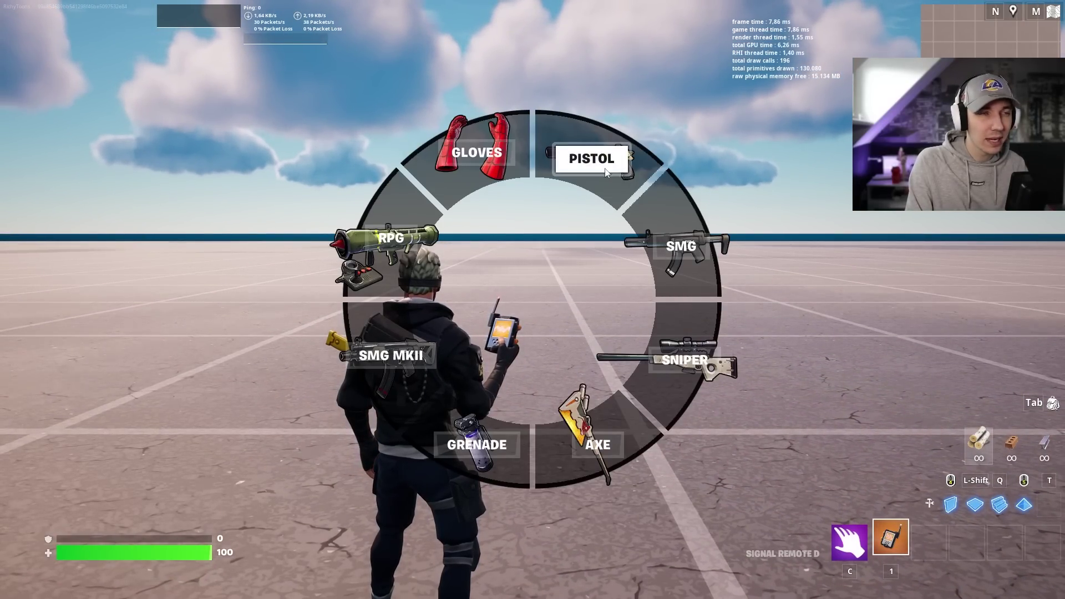
click(577, 144)
click(532, 299)
click(679, 358)
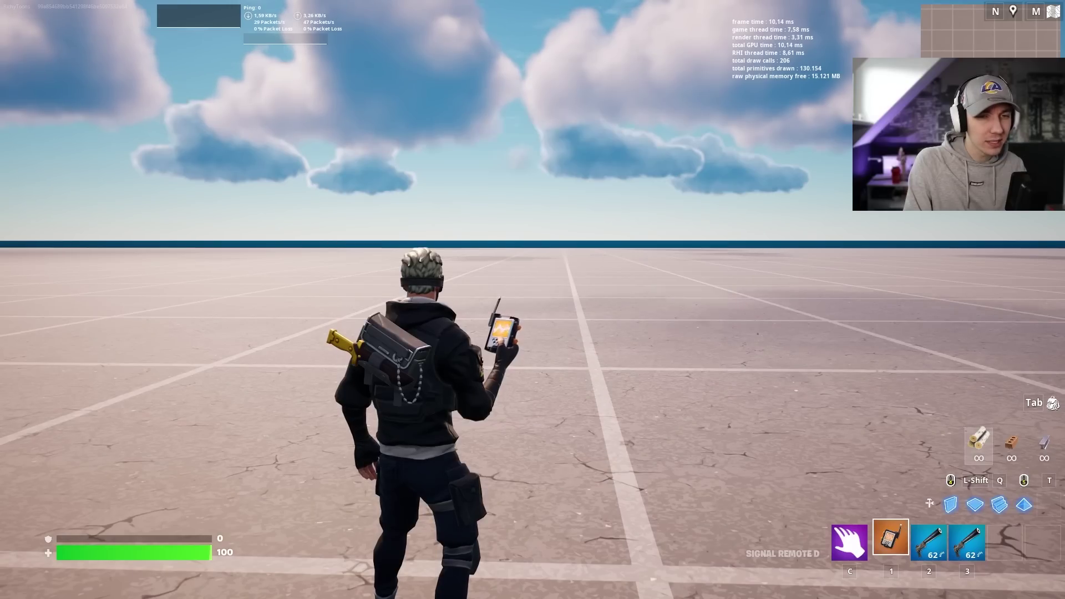
key(4)
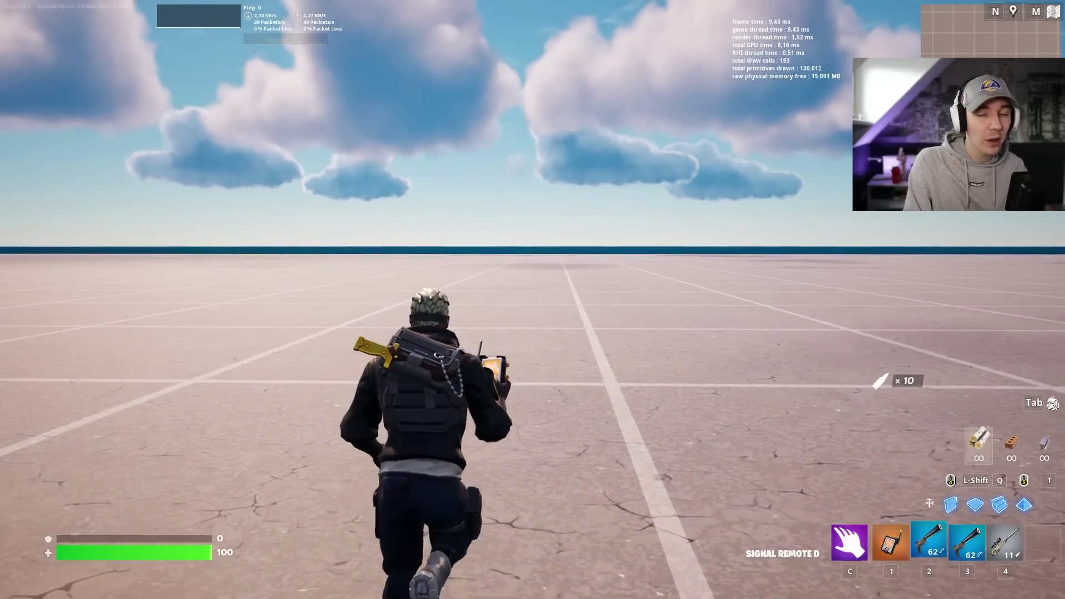
key(2)
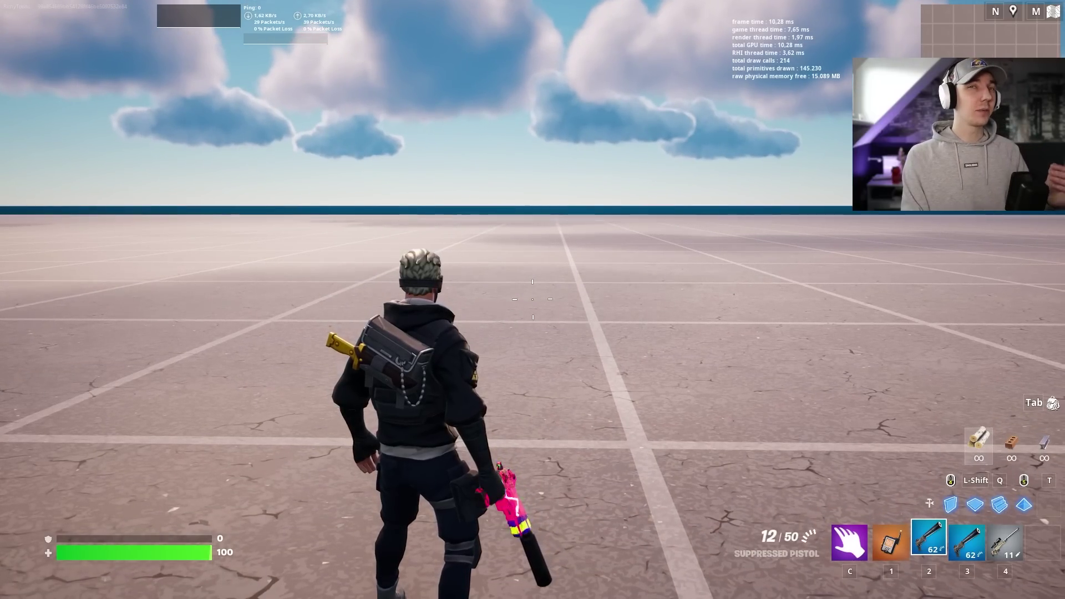